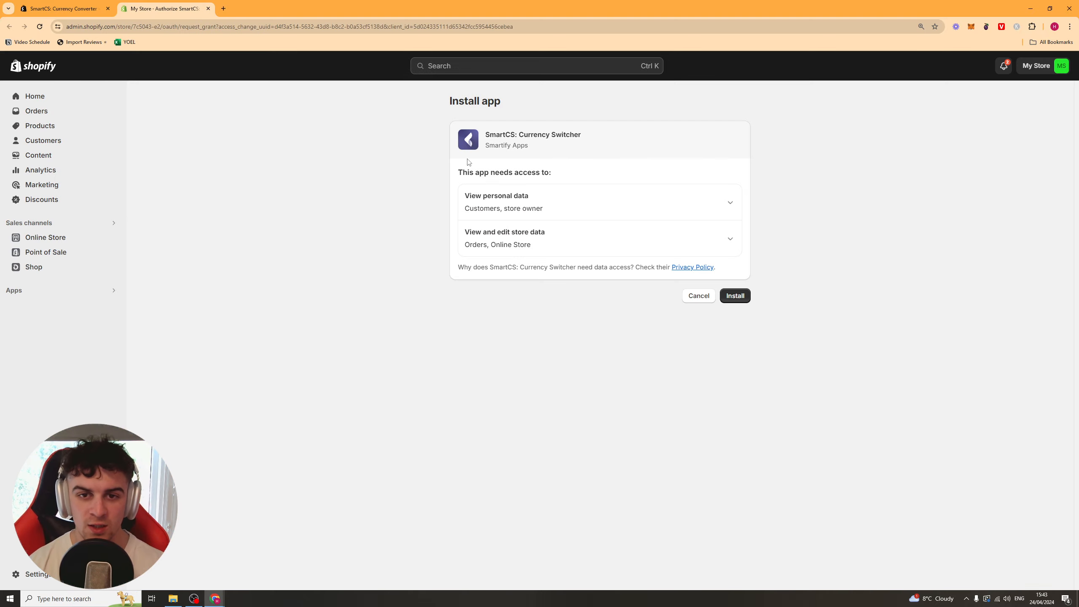
- Install the SmartCS: Currency Switcher app and enable its Smartify Currency app embed in the Dawn theme
click(735, 296)
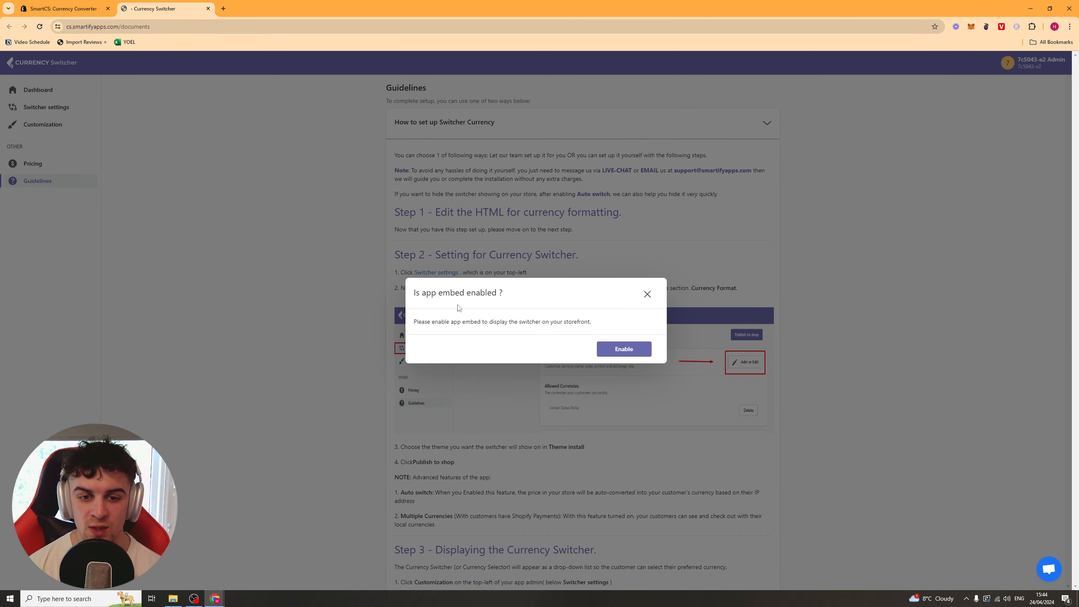
click(612, 351)
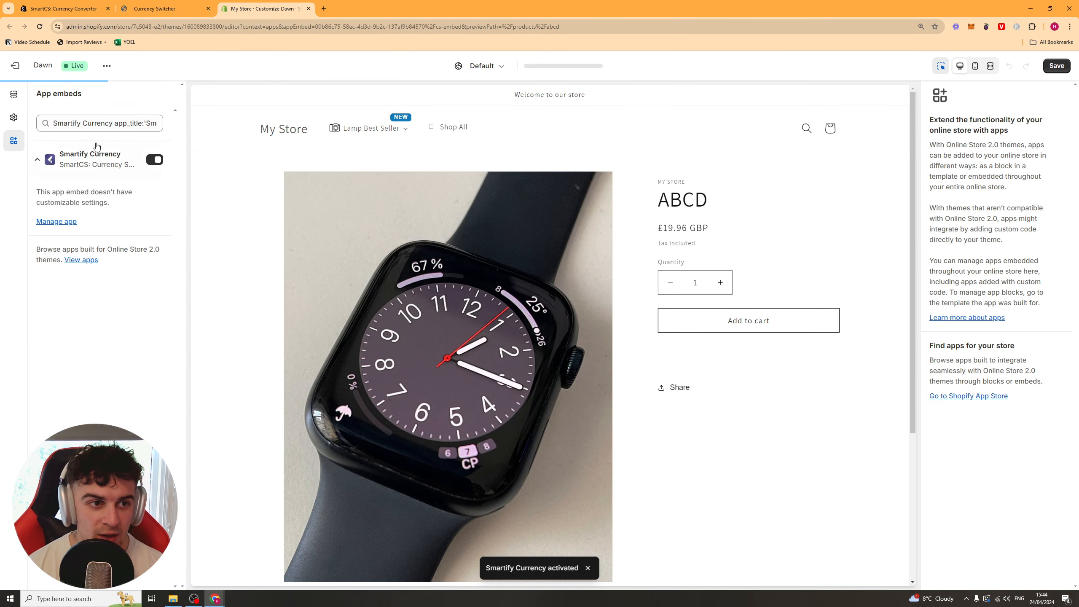
drag(42, 95, 78, 94)
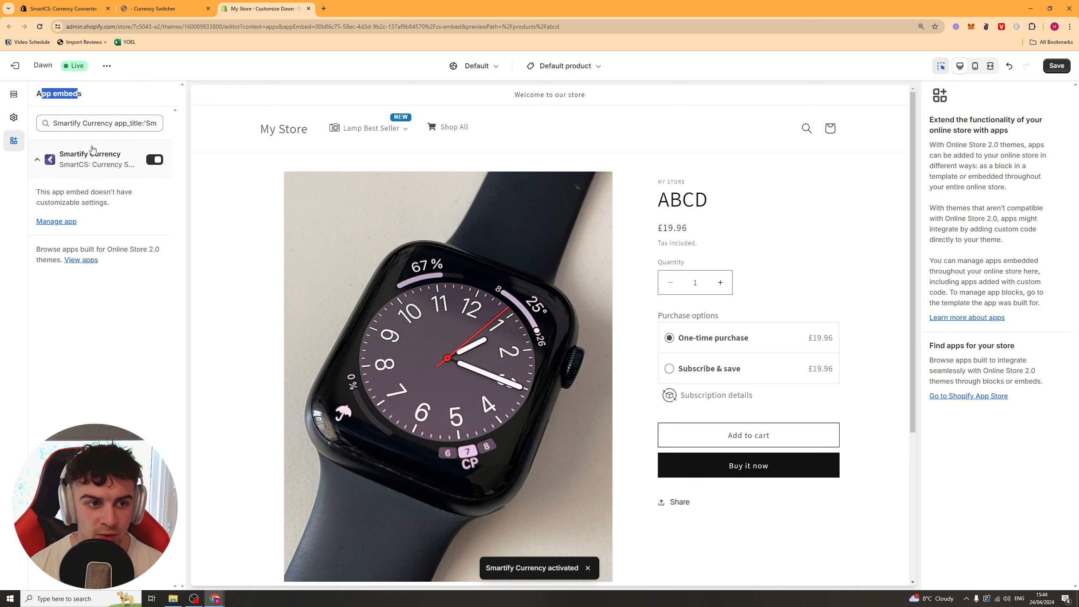
- Clear the app embed search, dismiss the Loox notice, and check the BEST Currency Converter embed among the listed apps
click(78, 123)
key(ctrl+a)
key(BackSpace)
click(124, 104)
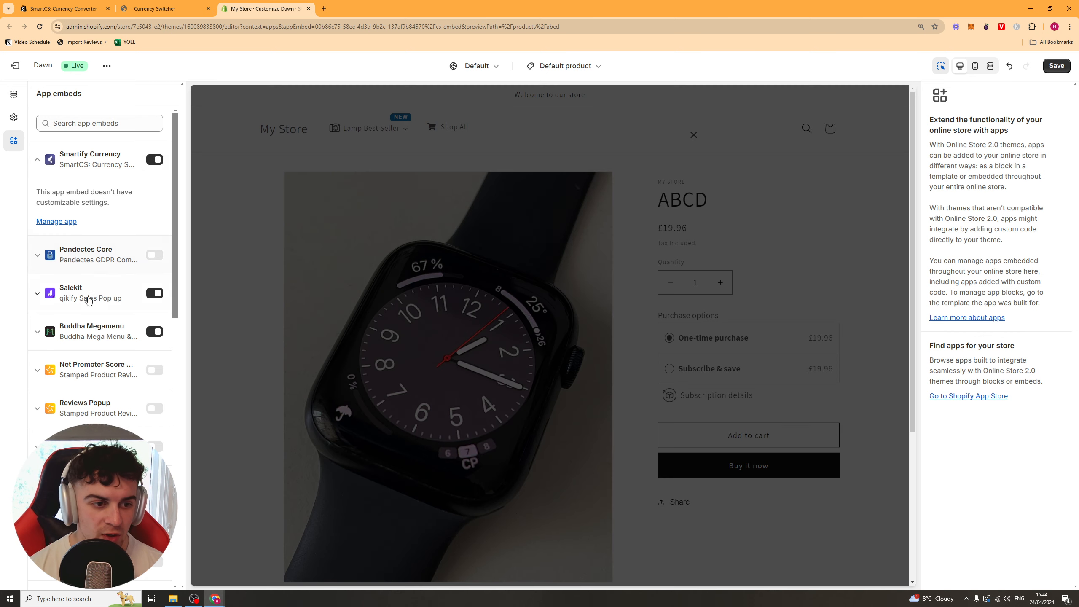
scroll(91, 279, down, 1)
scroll(91, 276, down, 2)
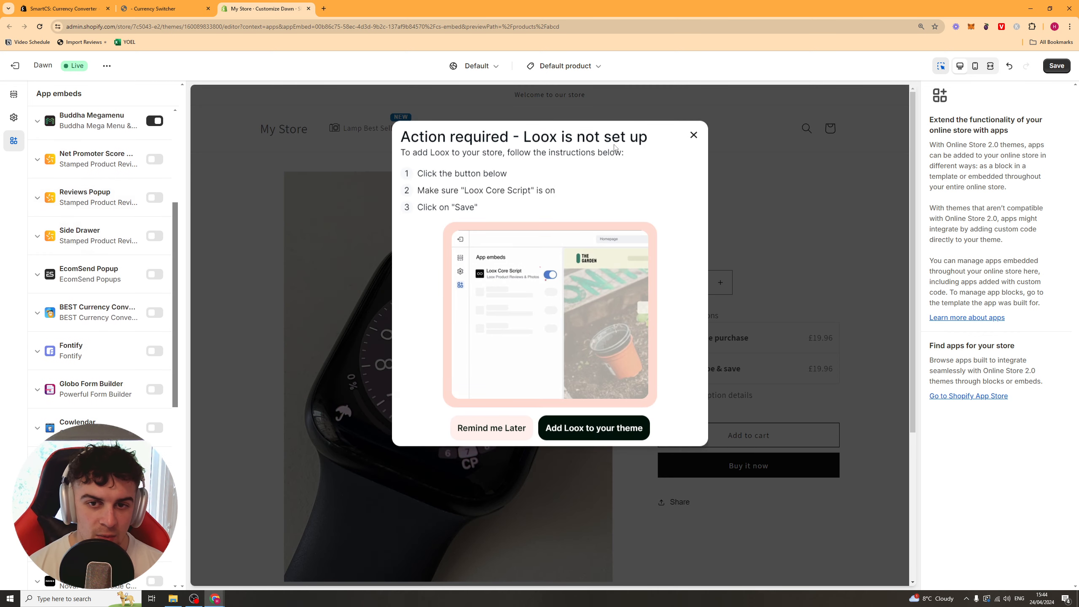
click(692, 136)
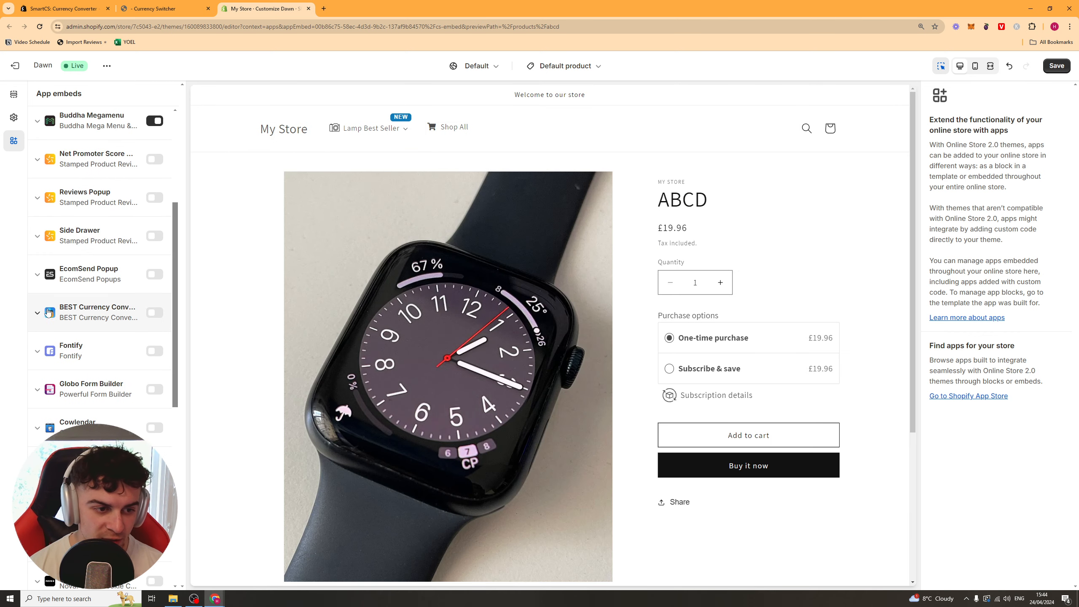
click(48, 314)
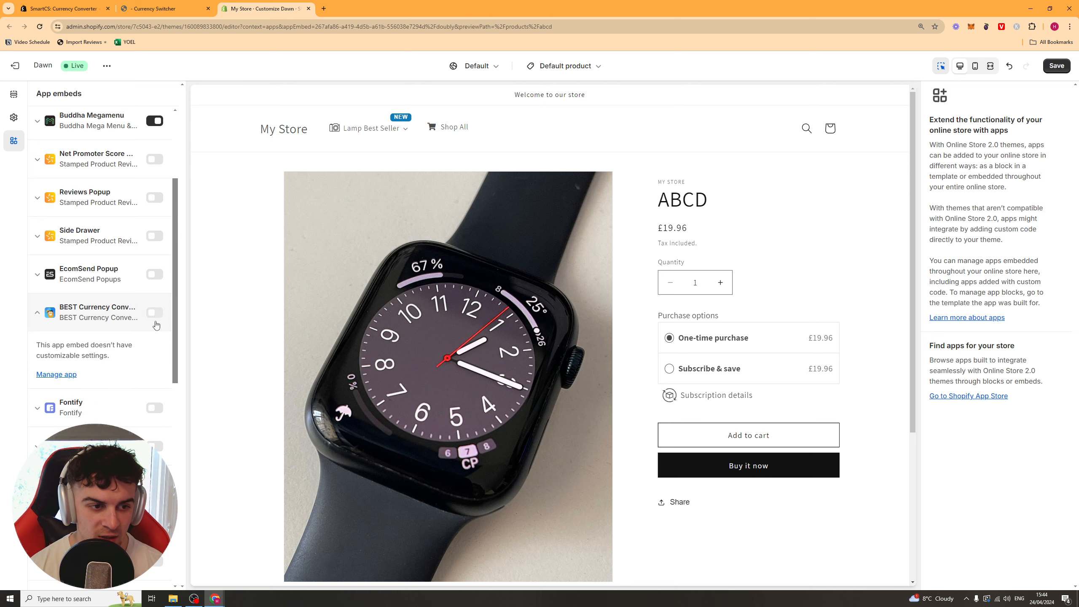
scroll(145, 316, down, 3)
scroll(145, 316, up, 6)
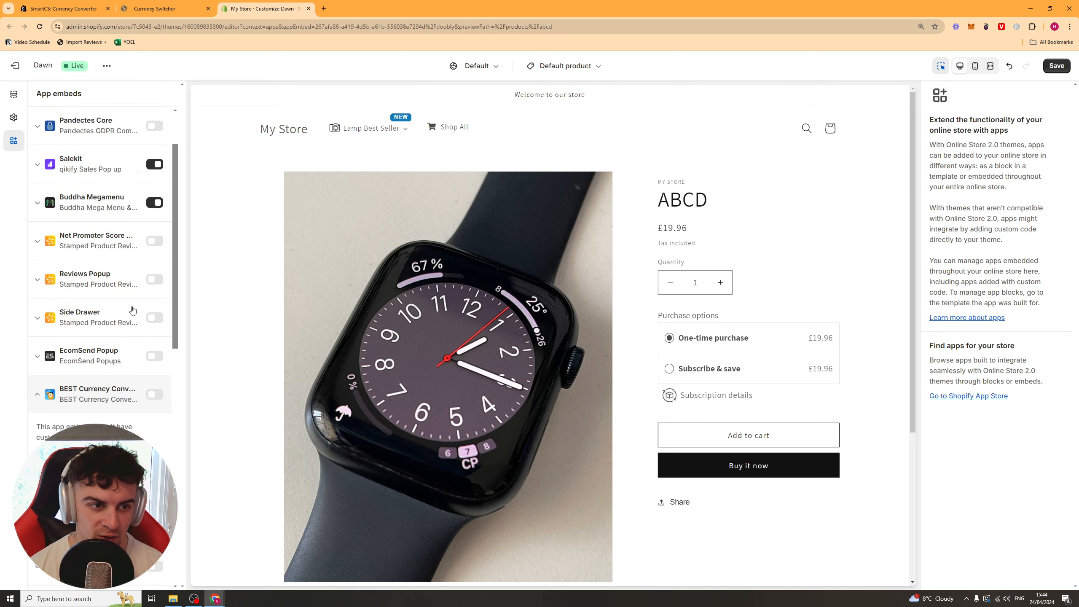
- Save the theme with the Smartify Currency embed enabled and return to the Currency Switcher guidelines' step on HTML currency formatting
click(1061, 67)
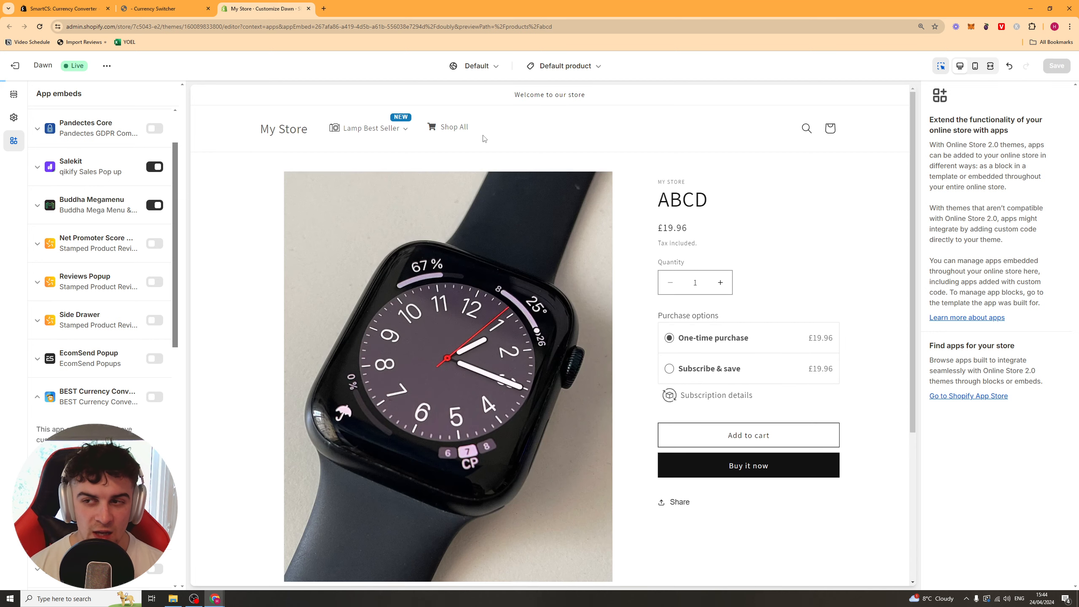
key(ctrl+shift+Tab)
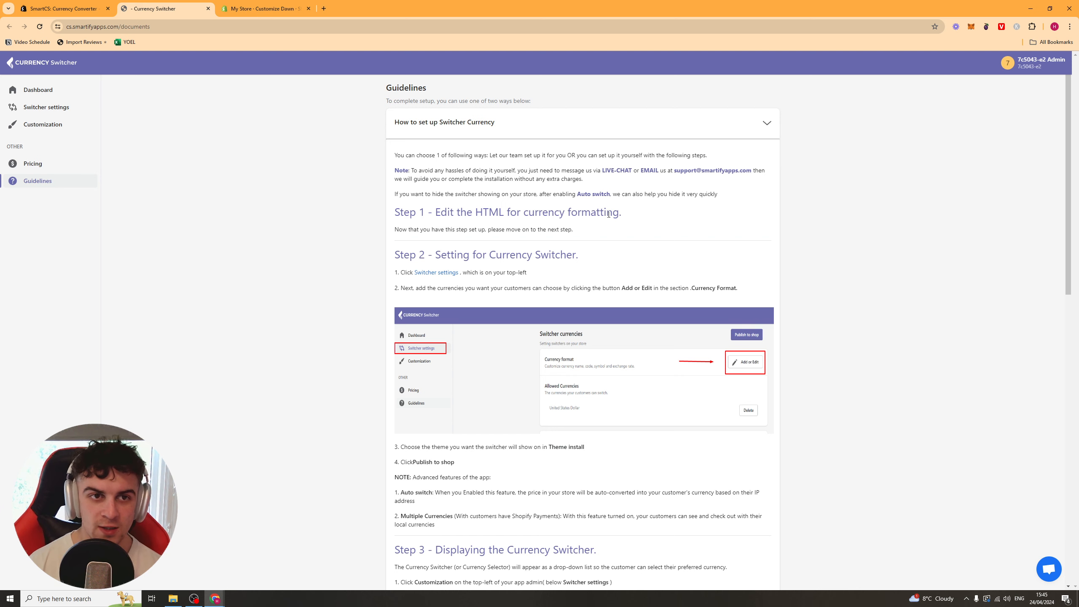
drag(410, 214, 497, 212)
click(496, 213)
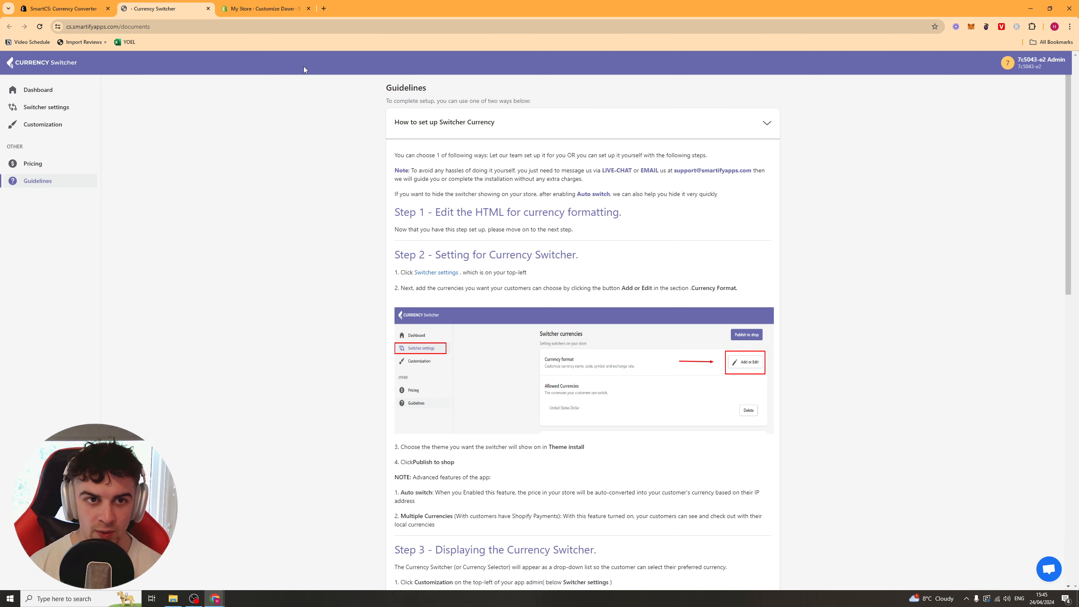
- Leave the theme editor and open the currency formatting options for the store currency in the Shopify store details settings
click(263, 8)
click(30, 69)
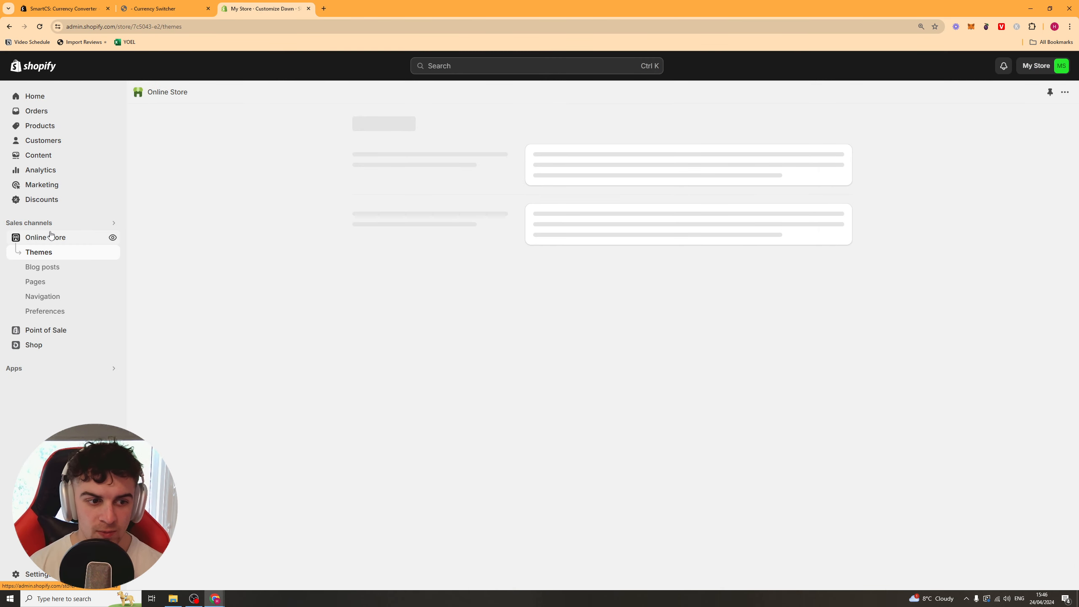
click(75, 311)
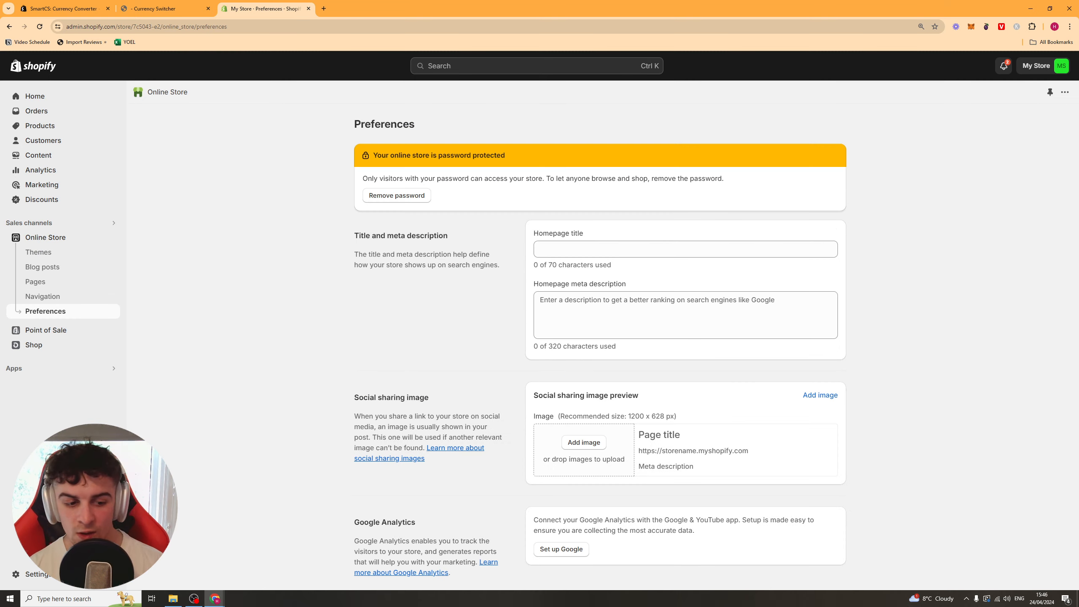
click(38, 574)
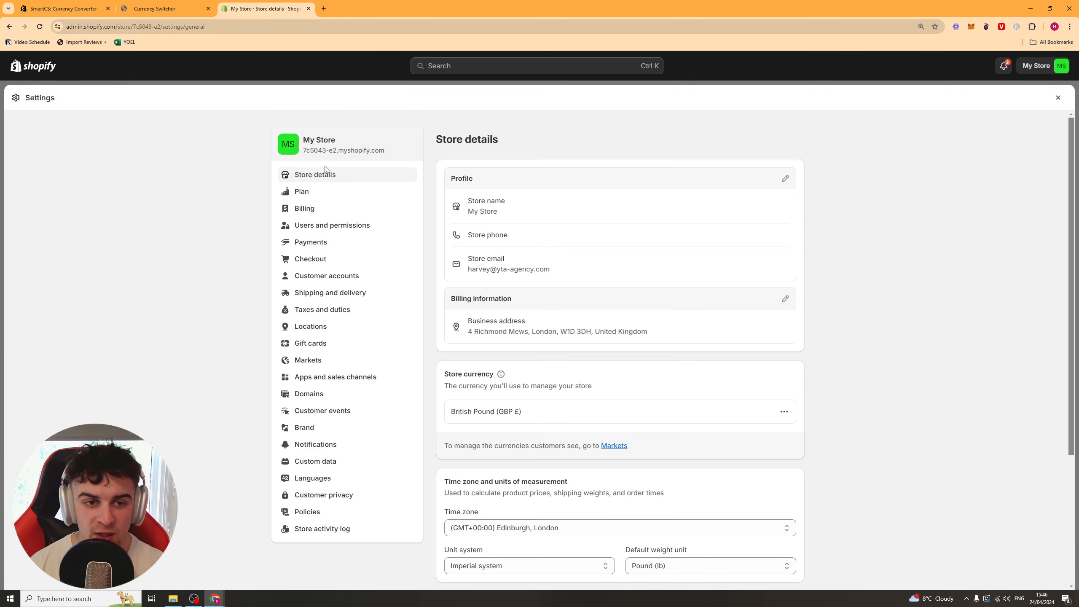
scroll(676, 162, down, 4)
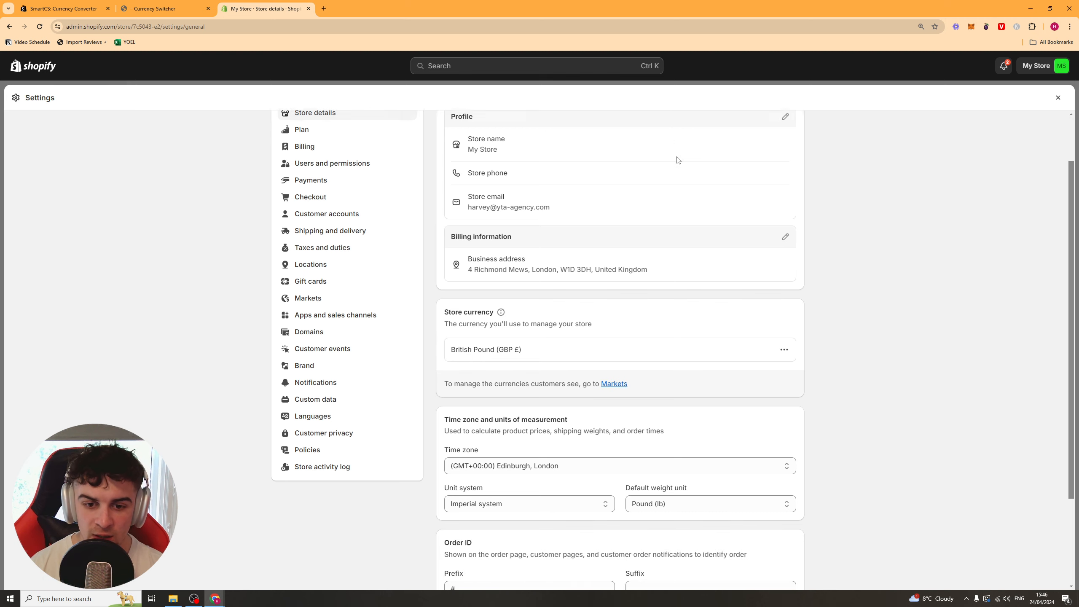
drag(460, 214, 581, 217)
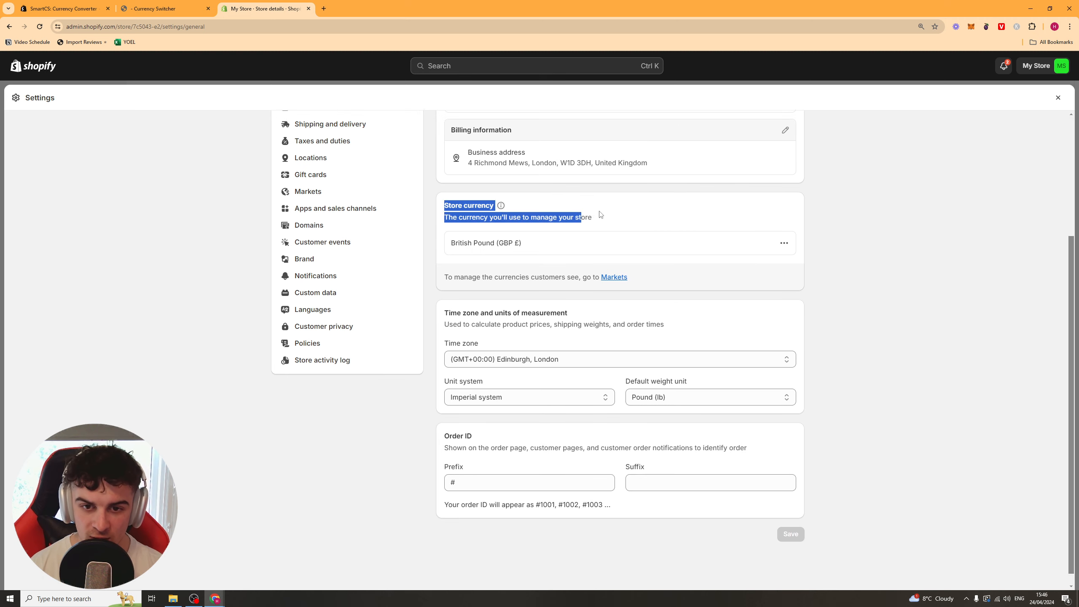
click(600, 214)
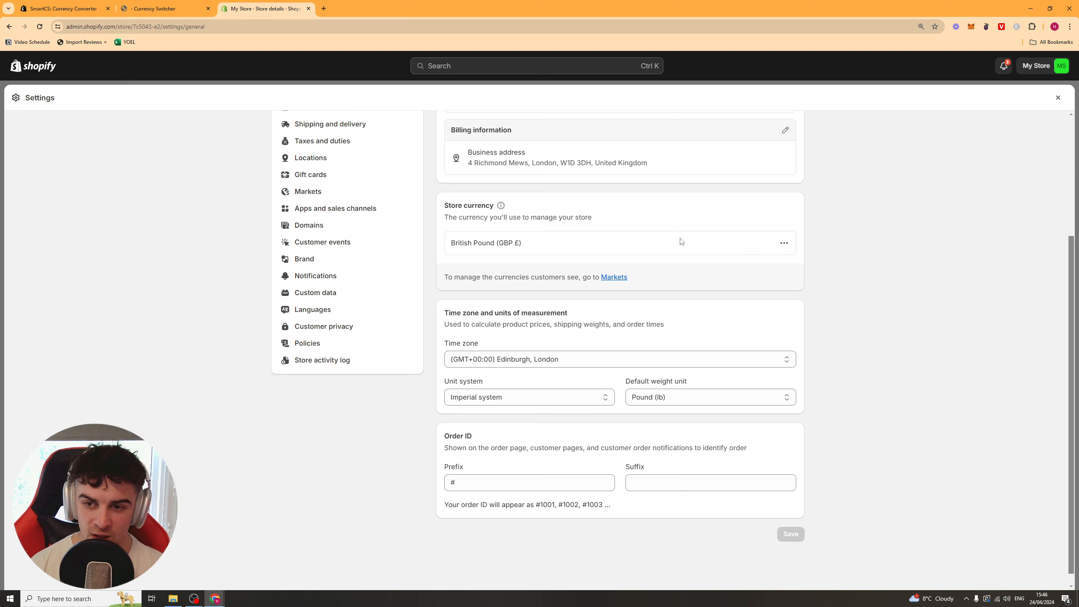
click(784, 243)
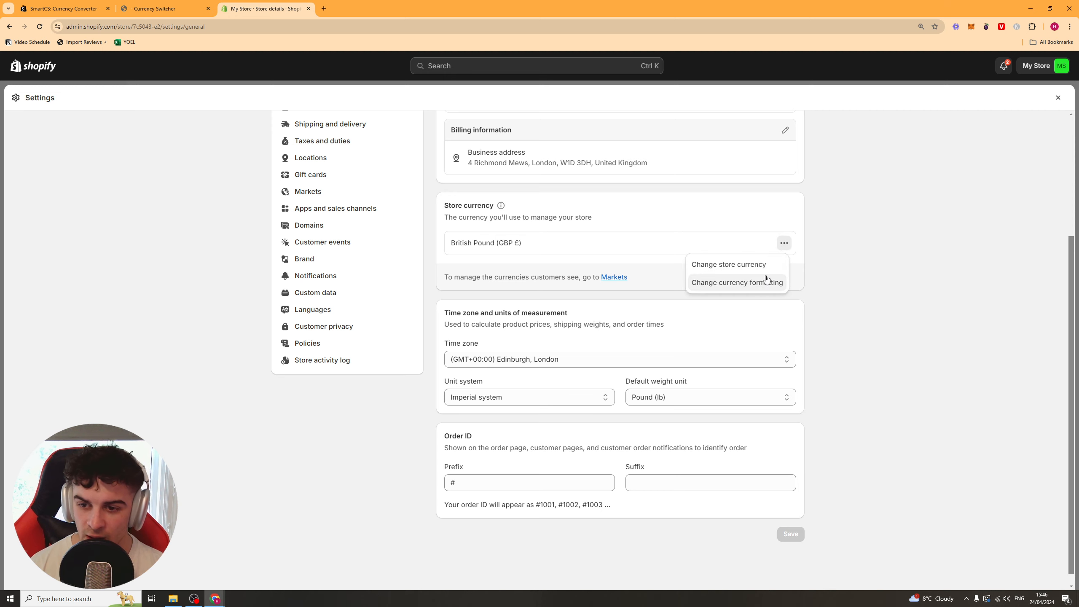
click(724, 283)
drag(457, 319, 391, 320)
drag(461, 320, 518, 319)
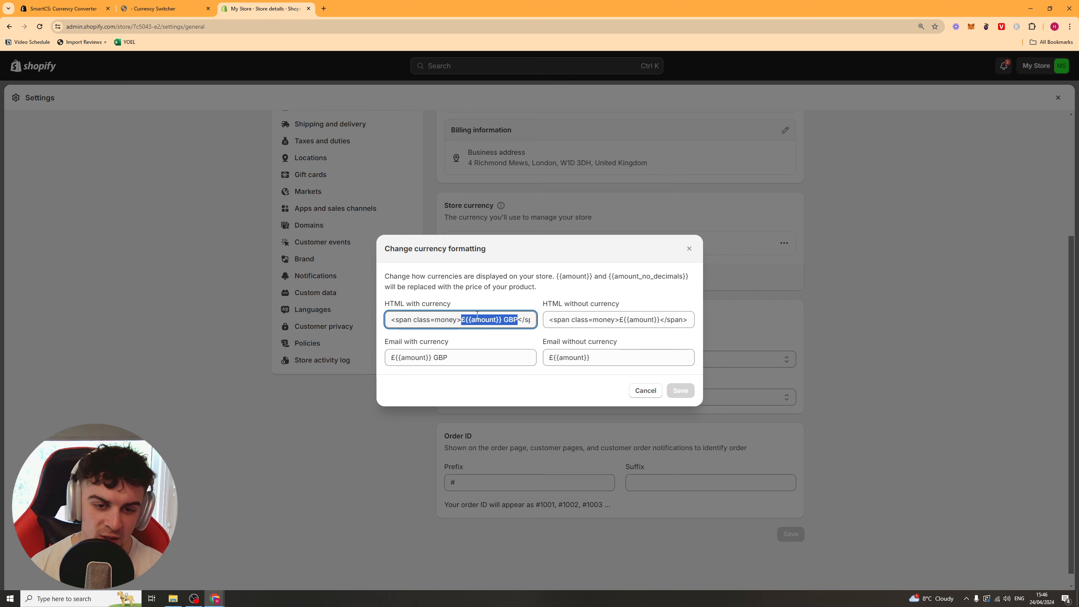
drag(512, 320, 552, 319)
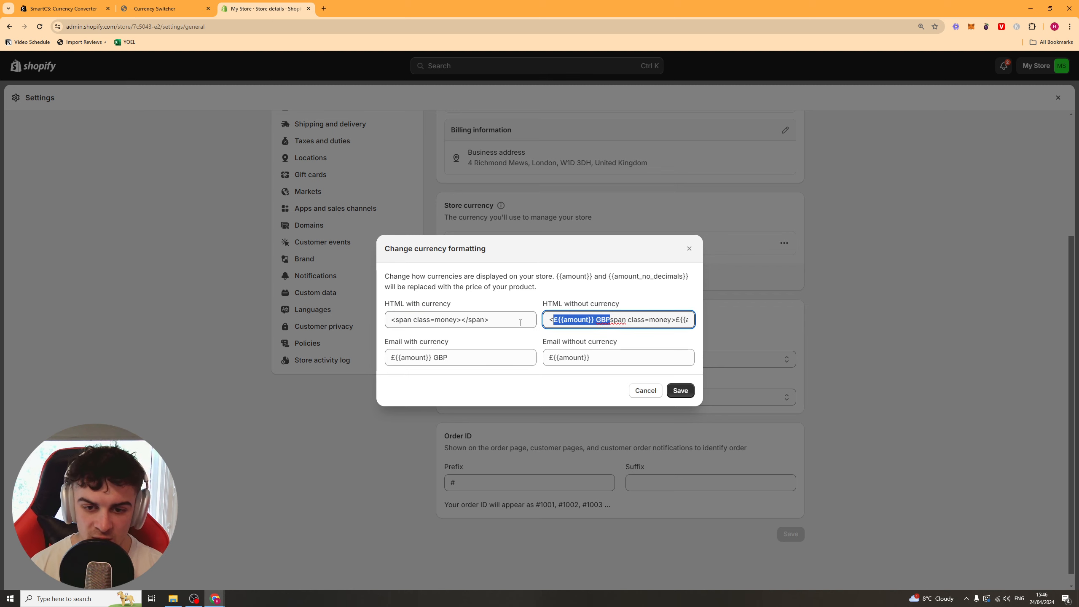
key(ctrl+z)
click(463, 321)
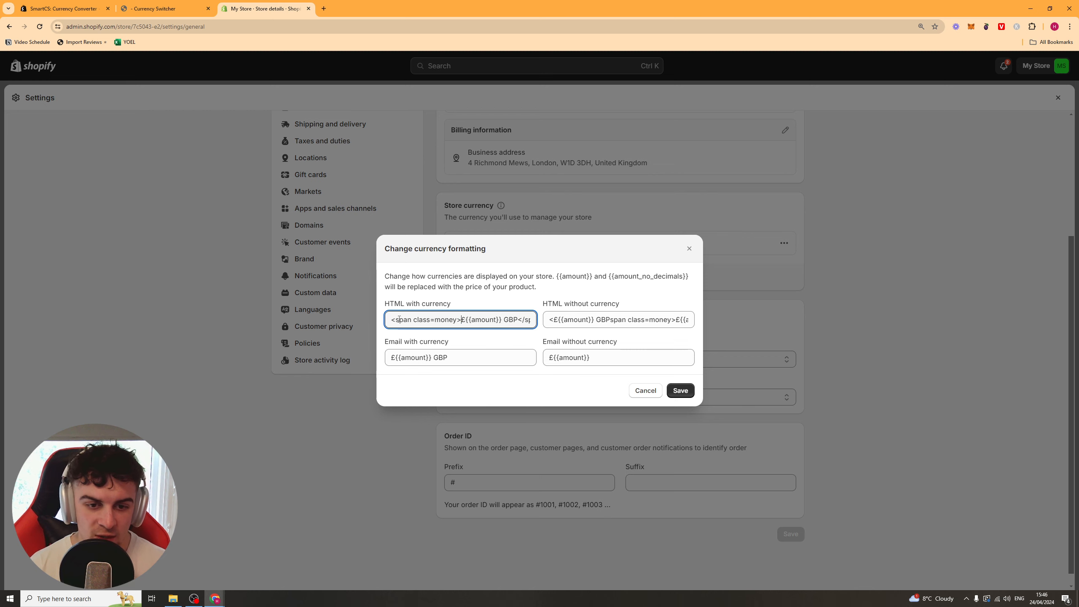
- Examine the opening and closing span tags around the amount in the HTML with currency format
drag(392, 319, 462, 321)
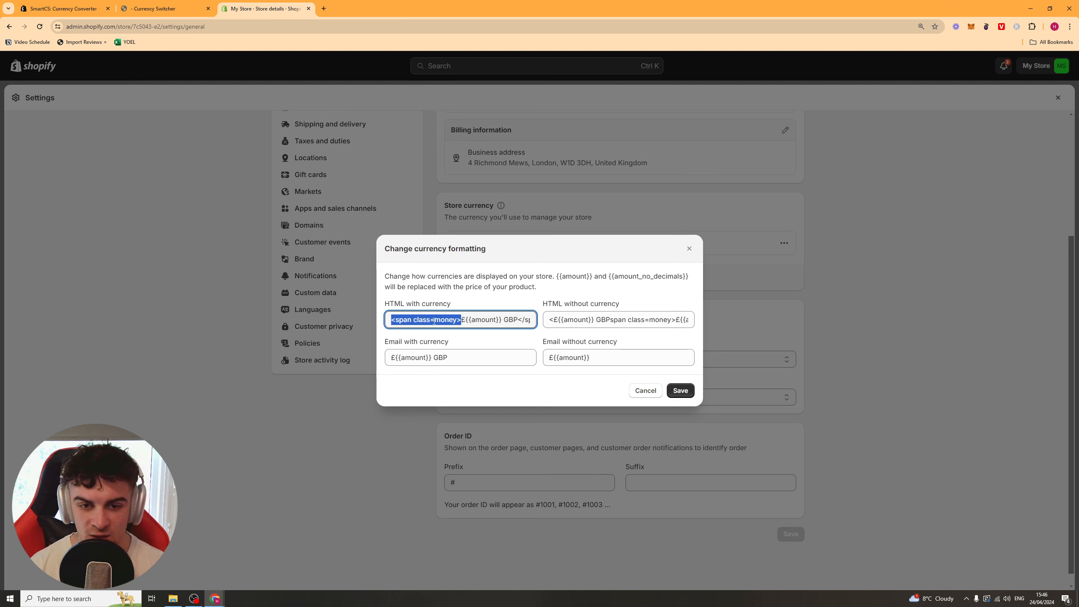
drag(451, 320, 552, 320)
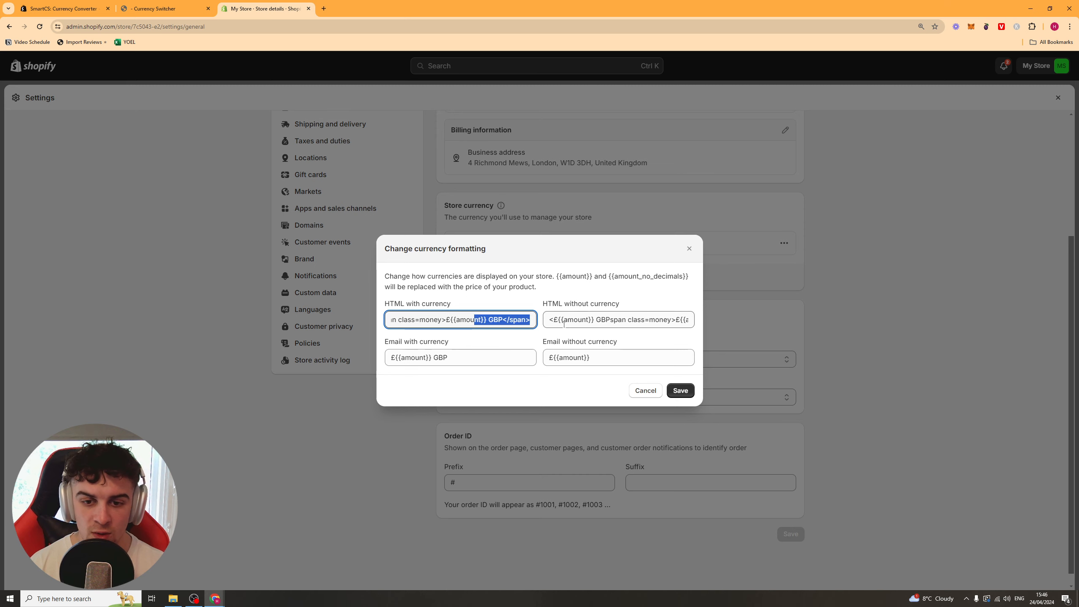
click(506, 319)
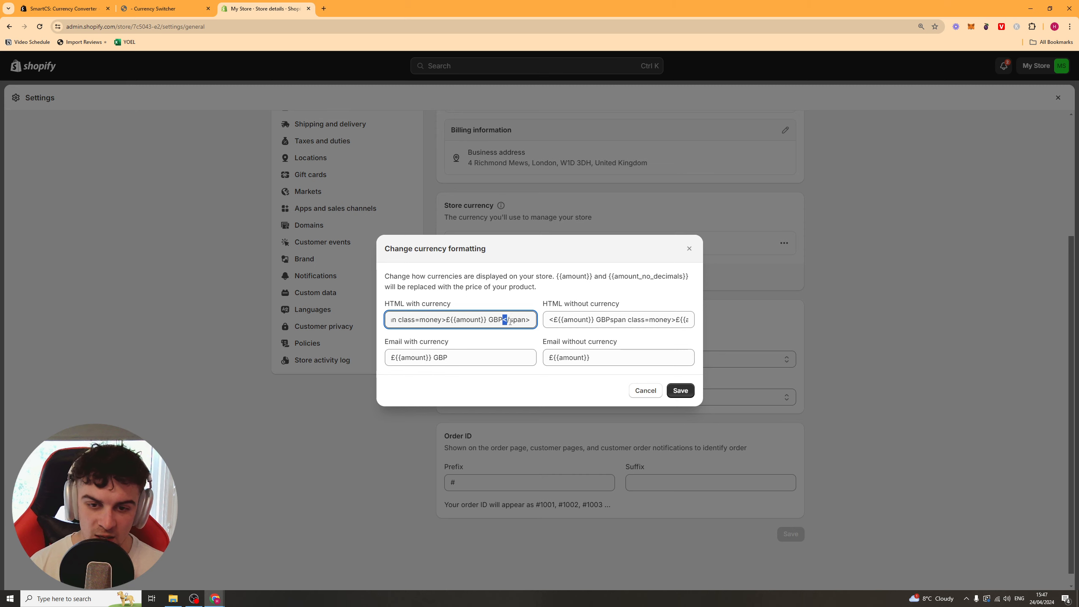
click(529, 321)
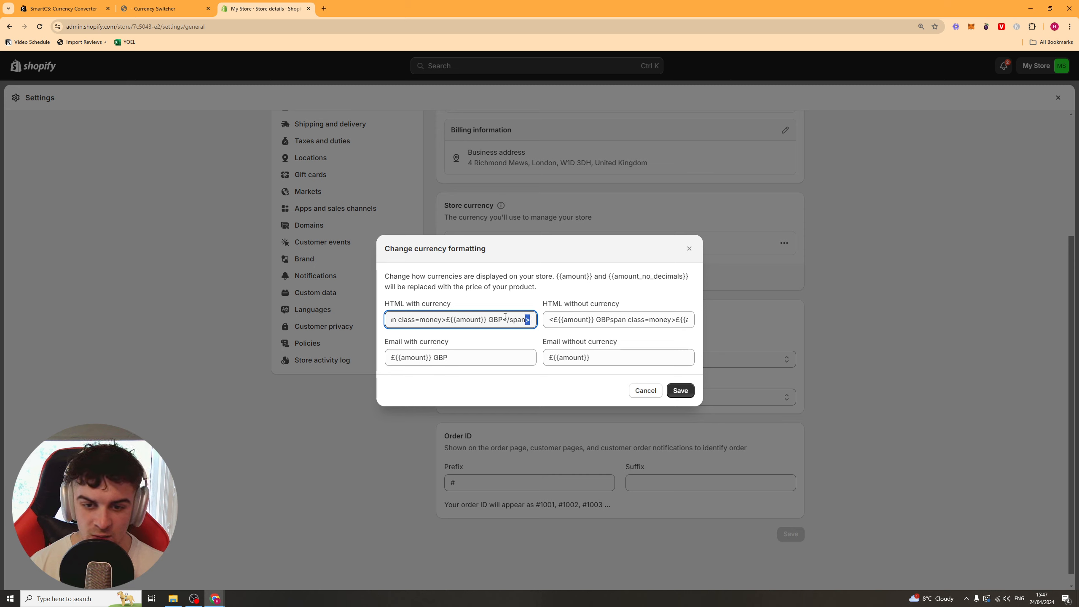
drag(487, 319, 542, 323)
click(516, 319)
click(498, 320)
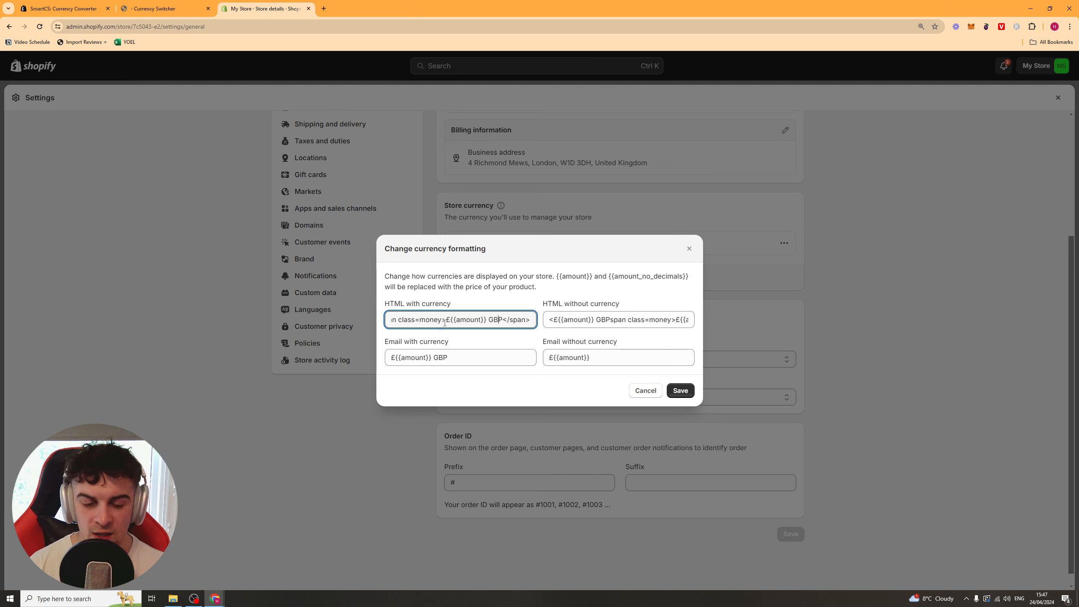
- Try a $ symbol before {{amount}} in the HTML with currency format, and put the £ symbol back
click(449, 318)
key(BackSpace)
text($)
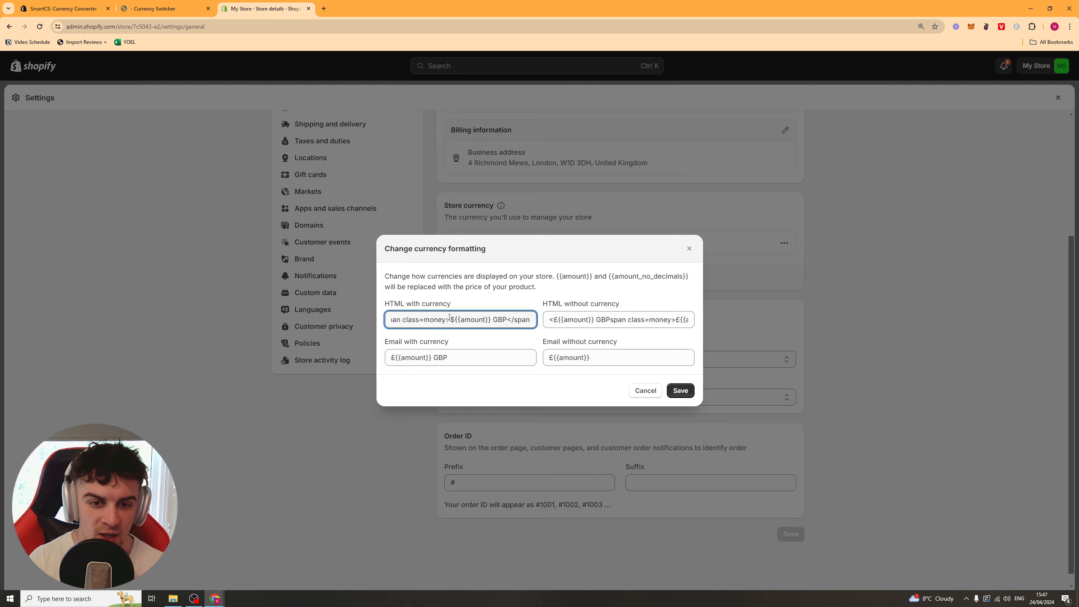
key(BackSpace)
text(£)
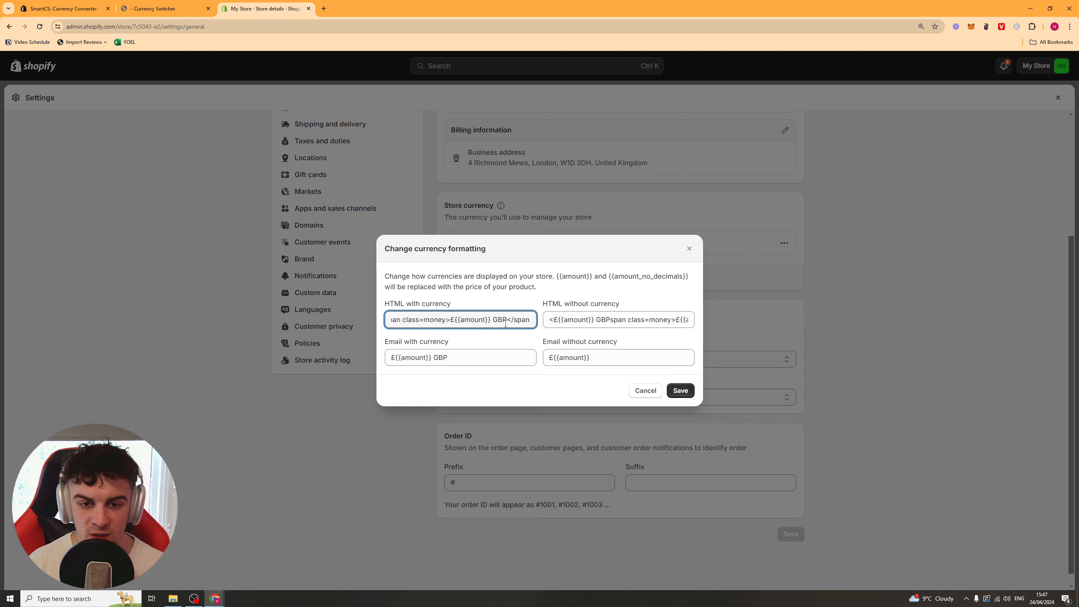
- Restore the HTML without currency format to <span class=money>£{{amount}}</span>
double_click(514, 318)
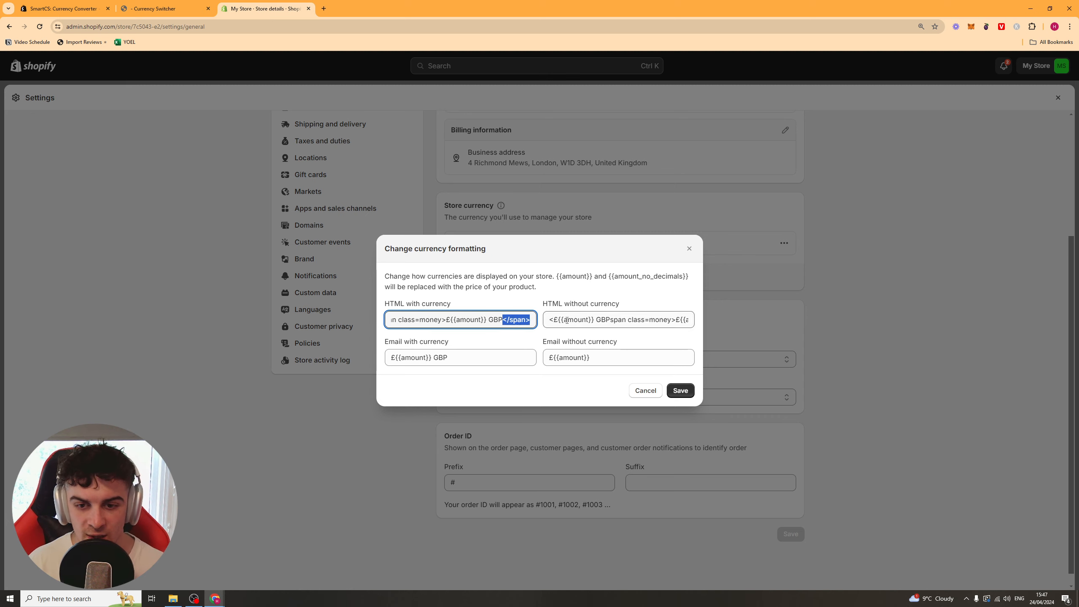
click(545, 321)
drag(557, 321, 692, 322)
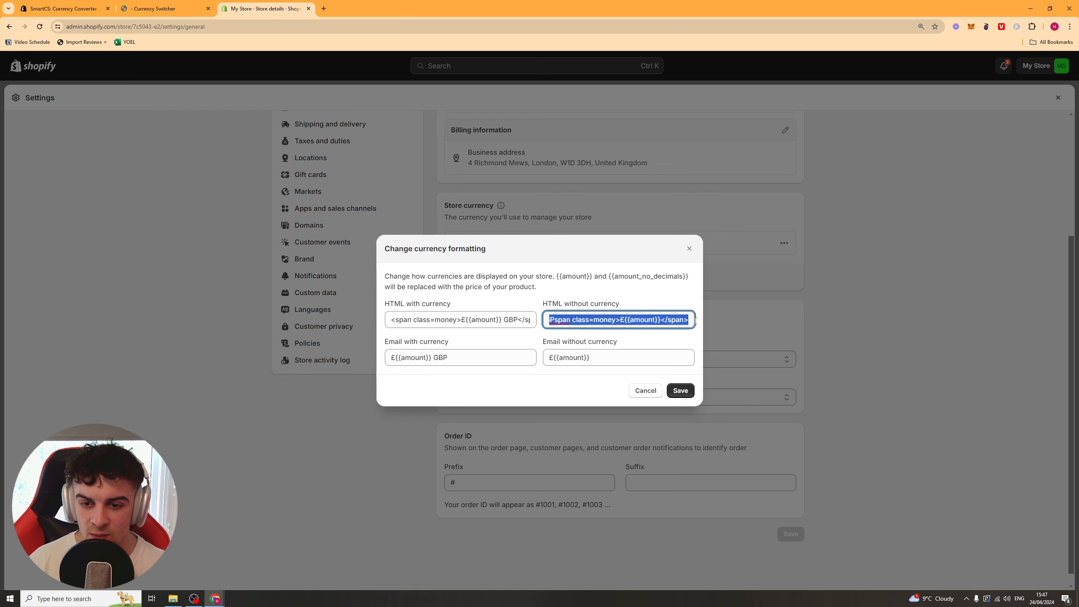
drag(627, 322, 587, 323)
key(ctrl+a)
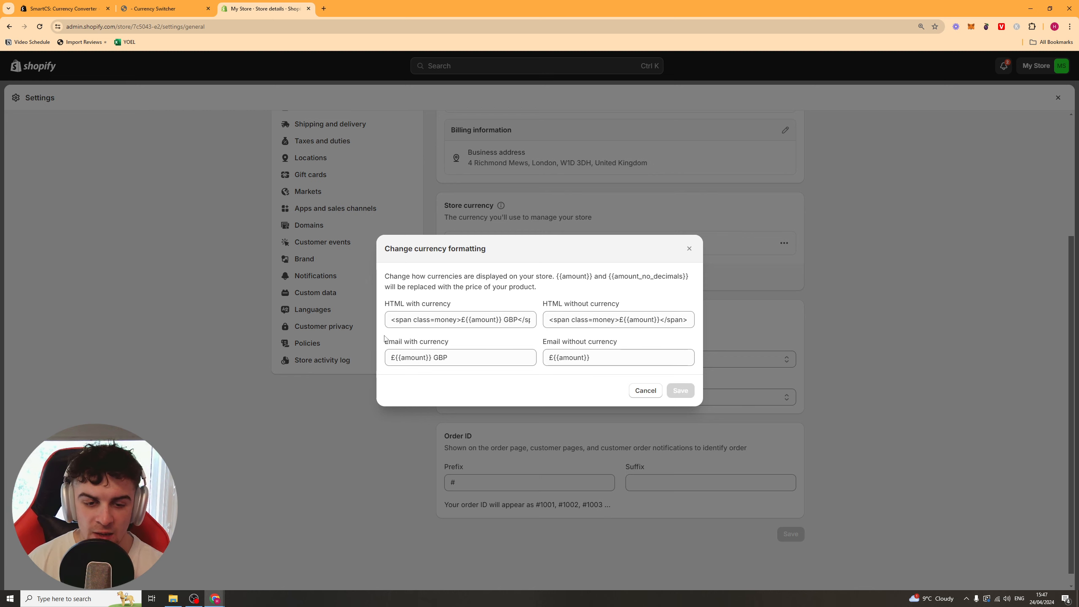
- Review the email formats with and without currency, close the currency formatting dialog and return to the Currency Switcher guidelines
drag(395, 342, 484, 351)
drag(561, 342, 645, 344)
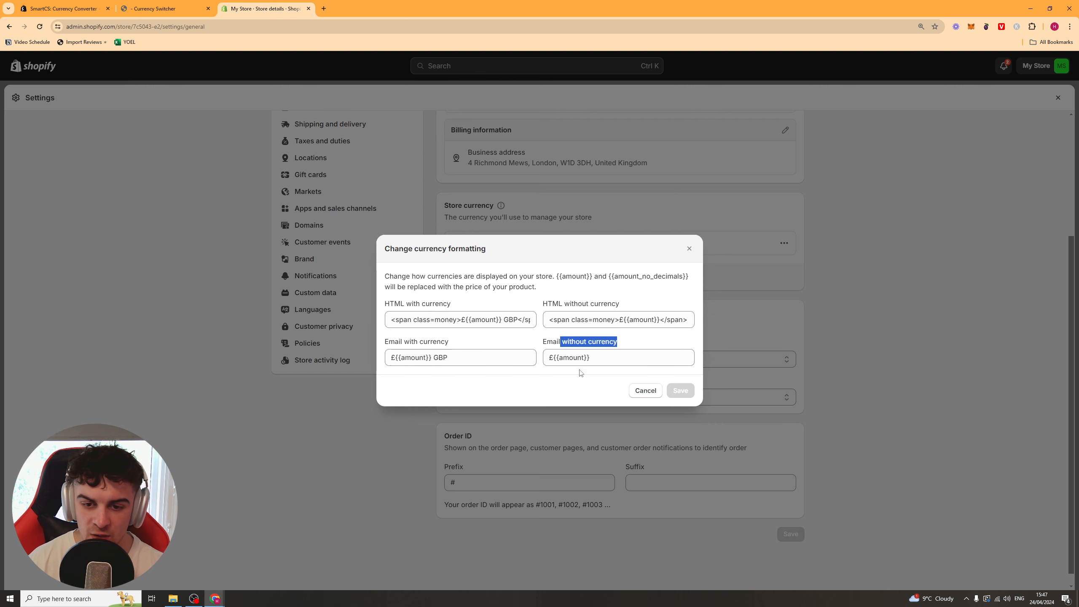
click(677, 386)
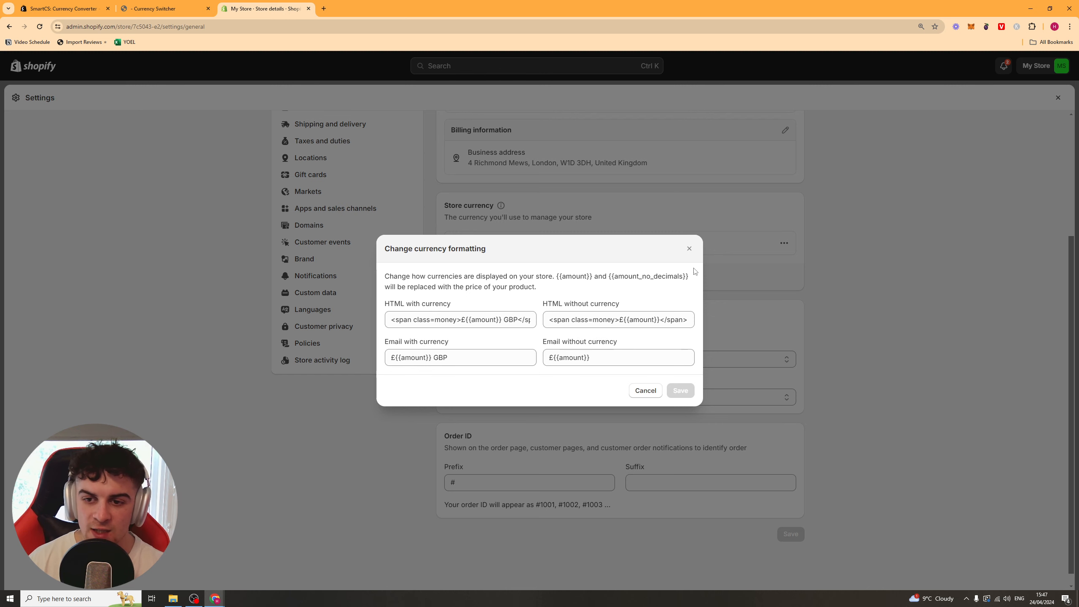
click(688, 253)
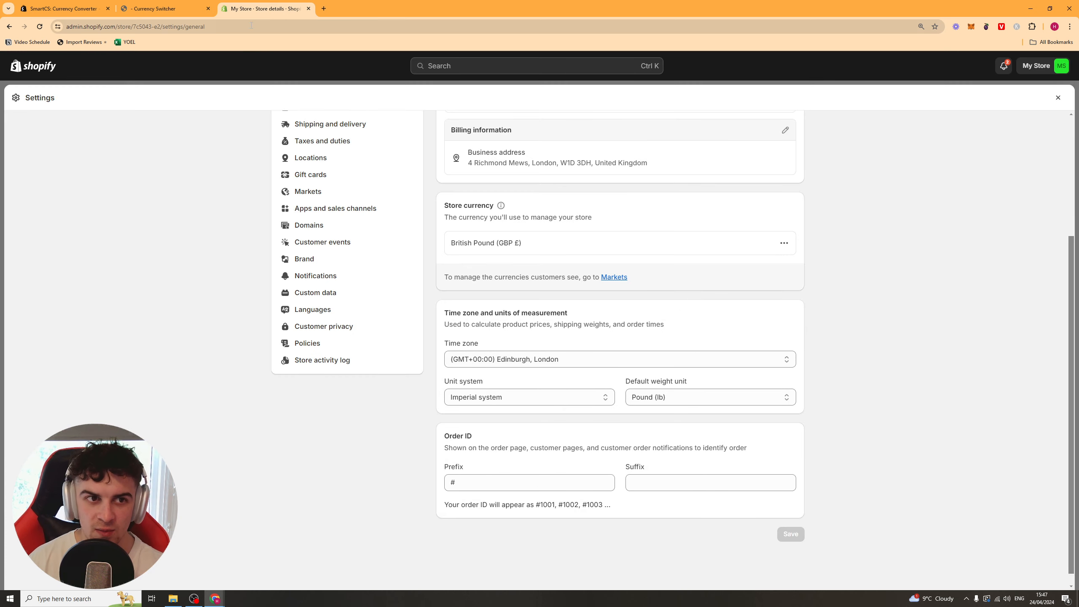
click(165, 8)
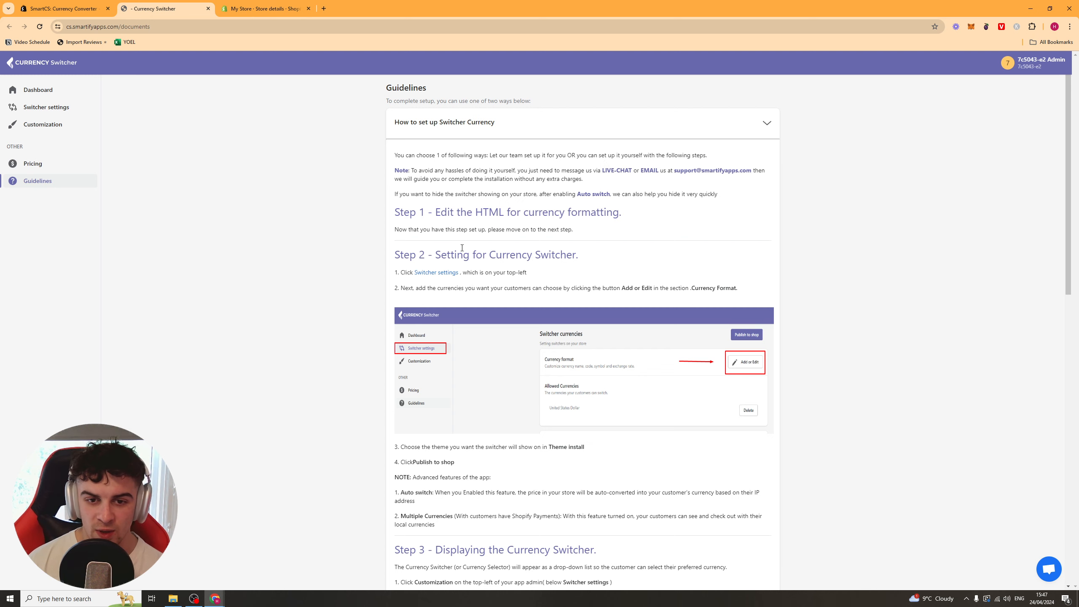
- Follow step 2 of the guidelines by opening the switcher settings and publishing them to the shop
scroll(461, 247, down, 1)
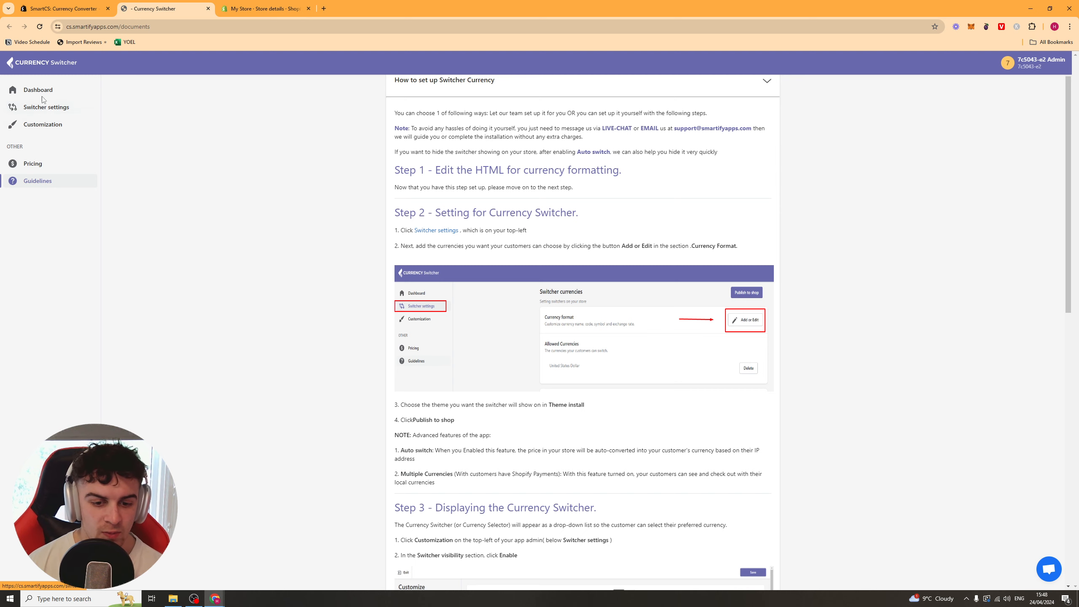
click(50, 110)
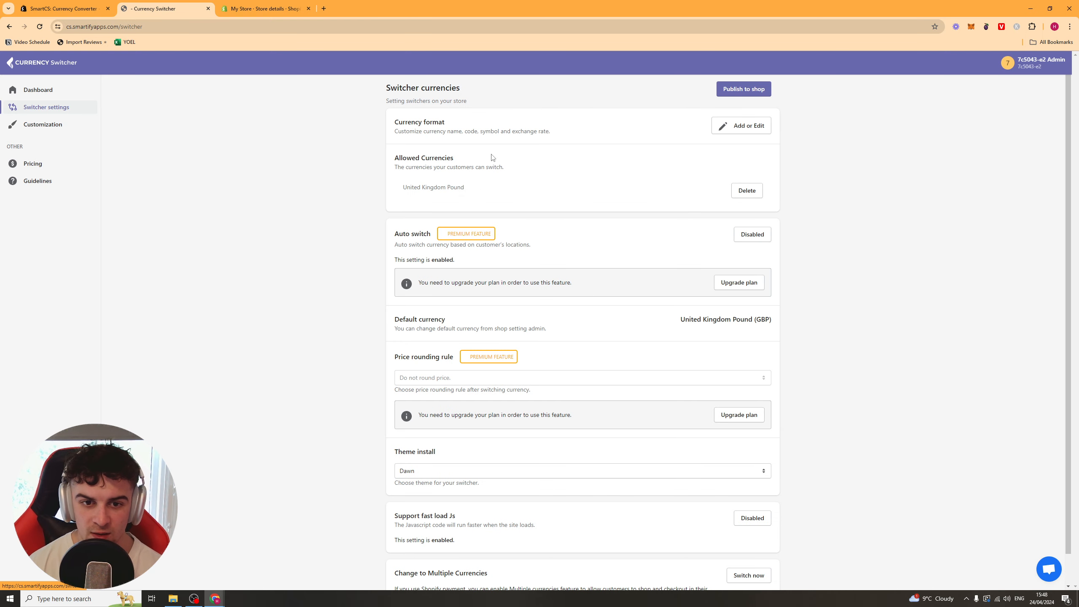
click(732, 95)
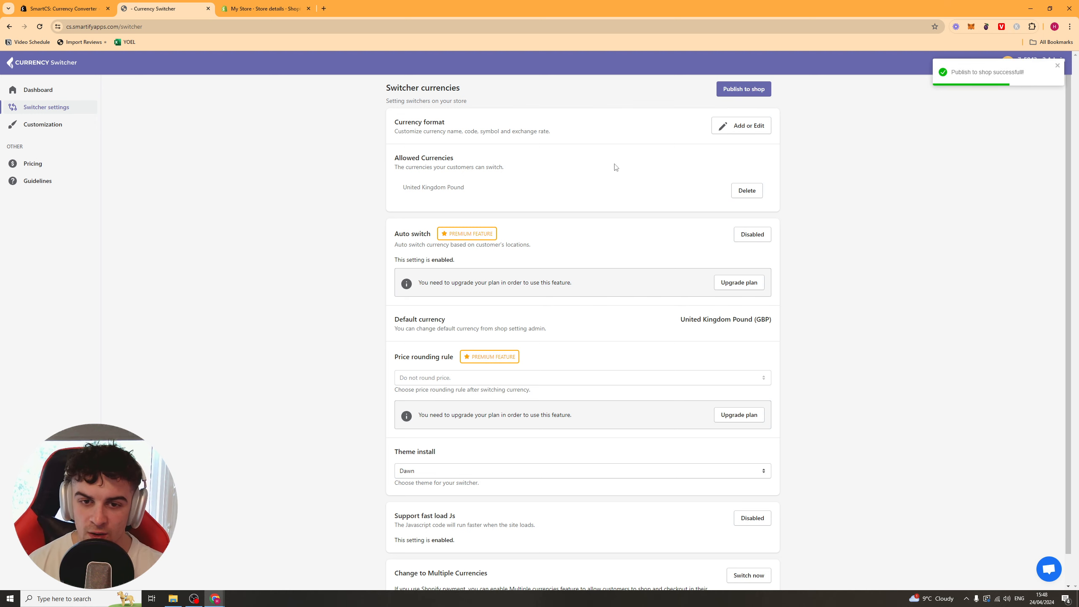
- Open the currency format editor from the switcher settings and look through the list of available currencies
triple_click(402, 126)
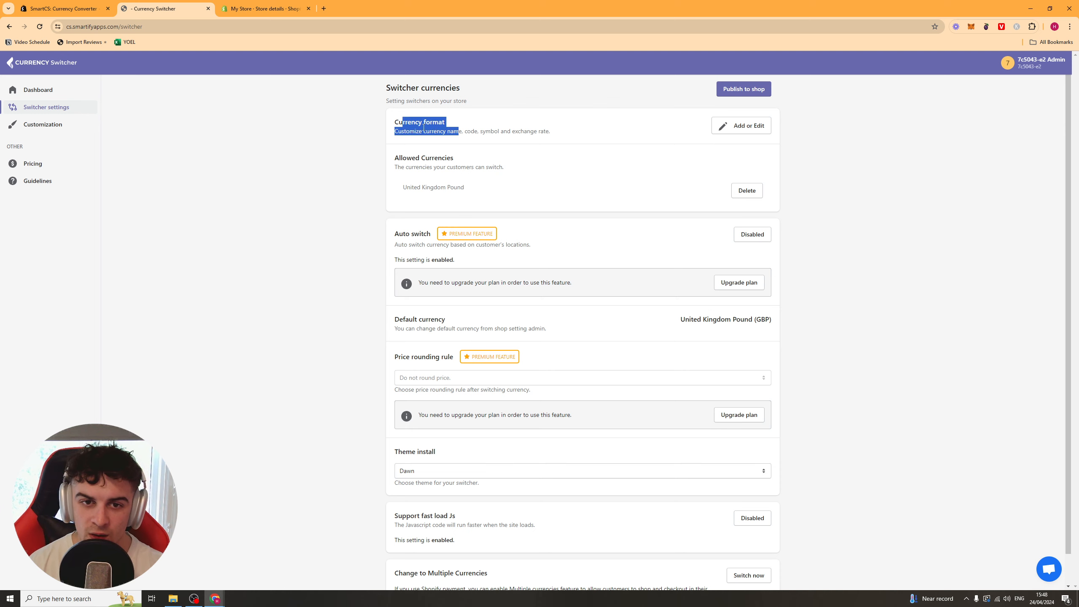
click(734, 126)
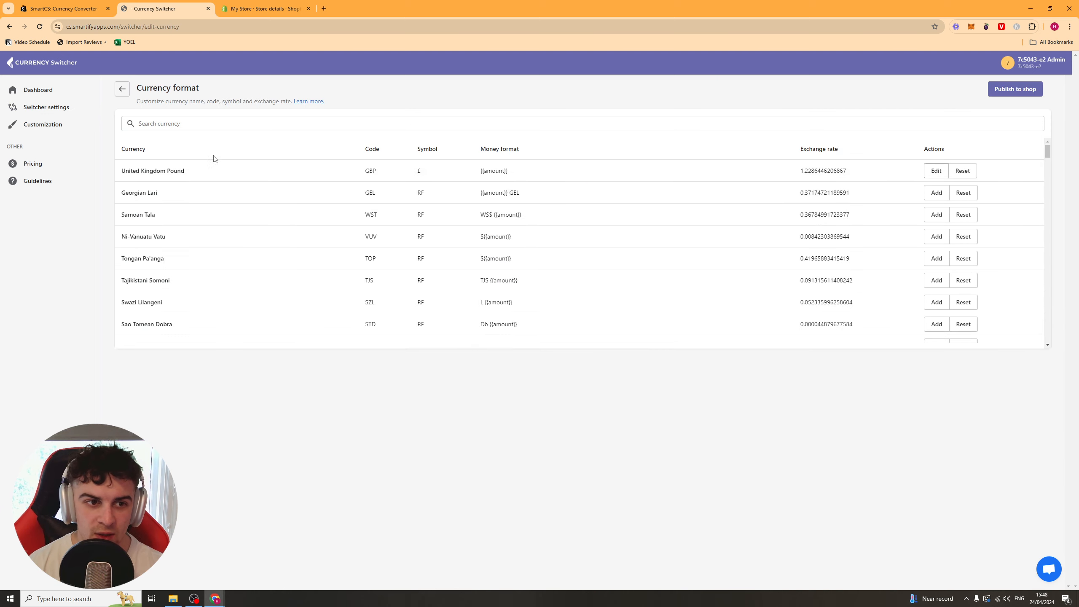
scroll(525, 284, down, 8)
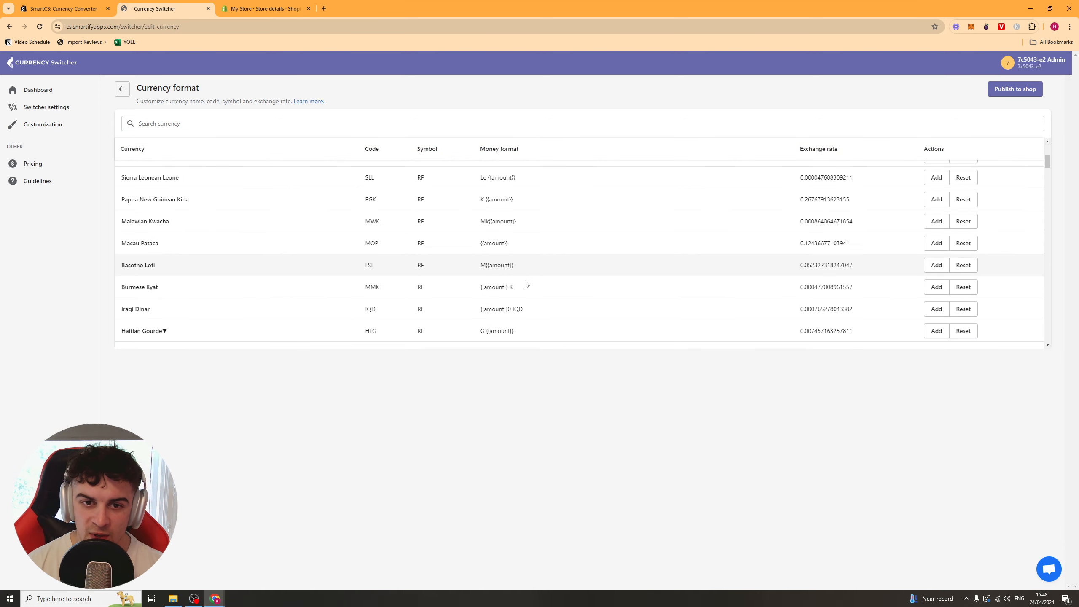
drag(1049, 175, 1041, 127)
scroll(272, 272, down, 1)
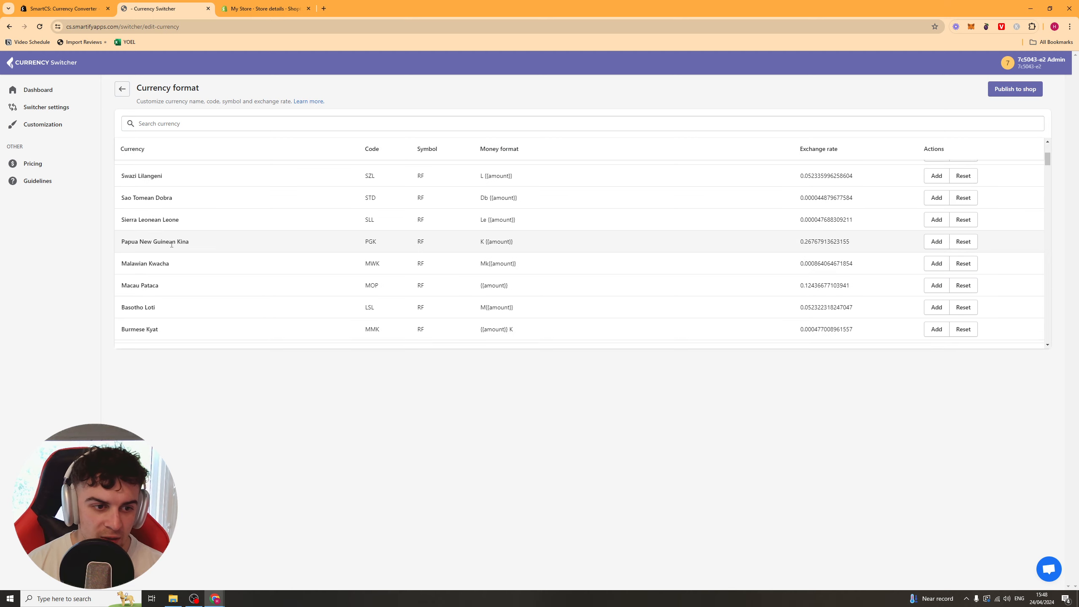
click(199, 126)
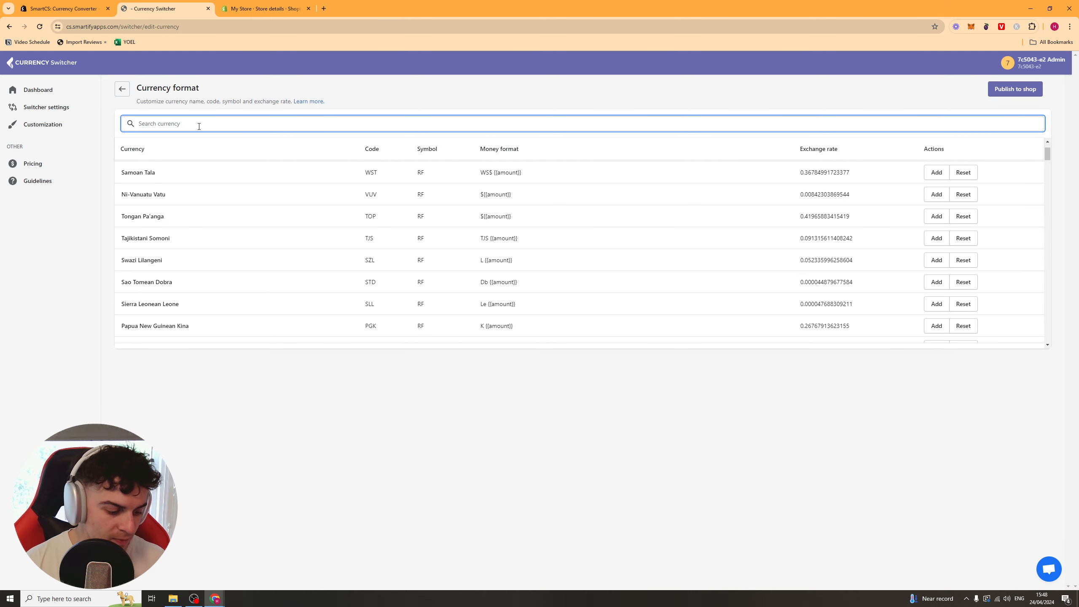
text(usd)
key(ctrl+a)
key(BackSpace)
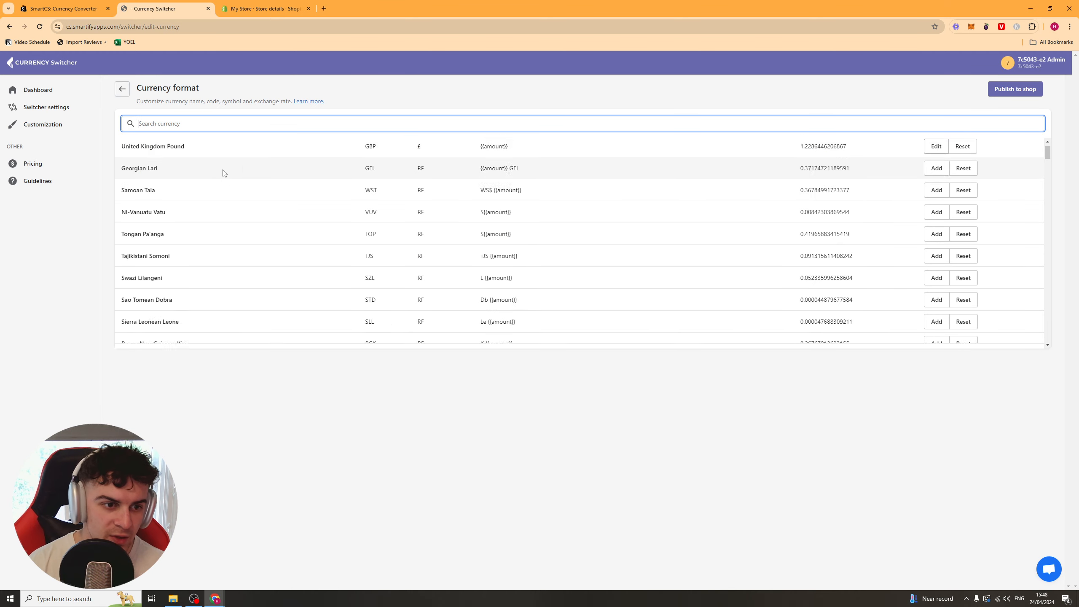
- Search the currency list for dollar, add United States Dollar to the allowed currencies, and return to the switcher settings
scroll(221, 168, down, 5)
scroll(204, 241, down, 5)
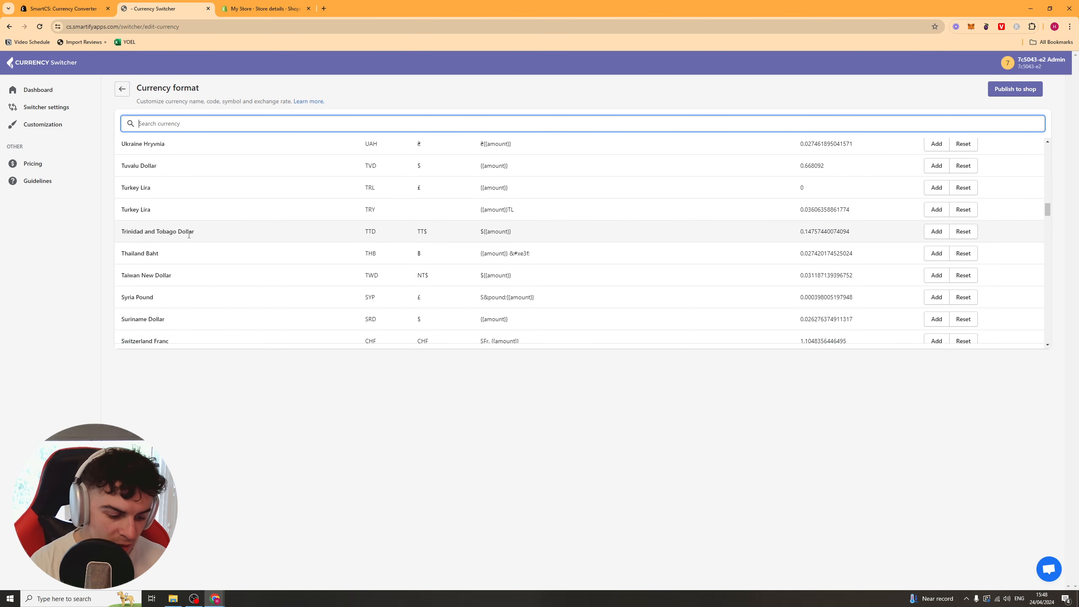
text(dollar)
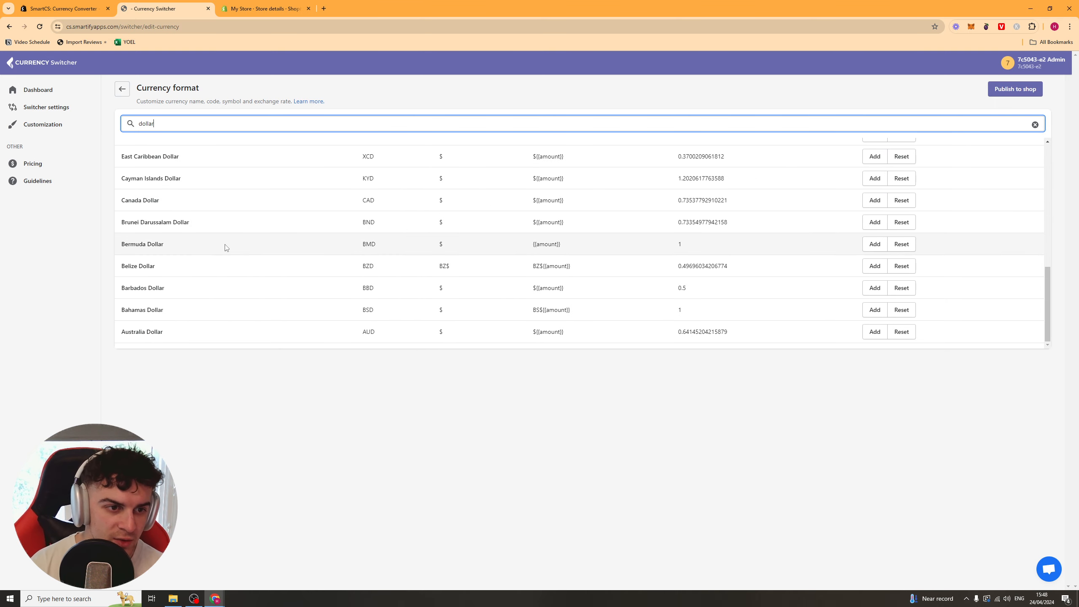
scroll(238, 331, up, 10)
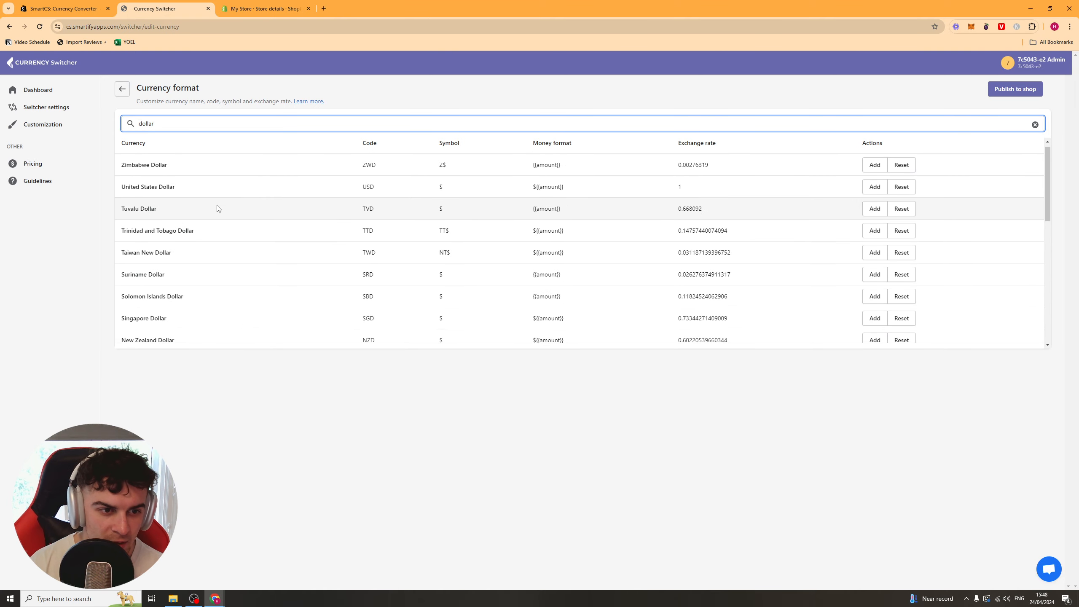
drag(129, 187, 201, 188)
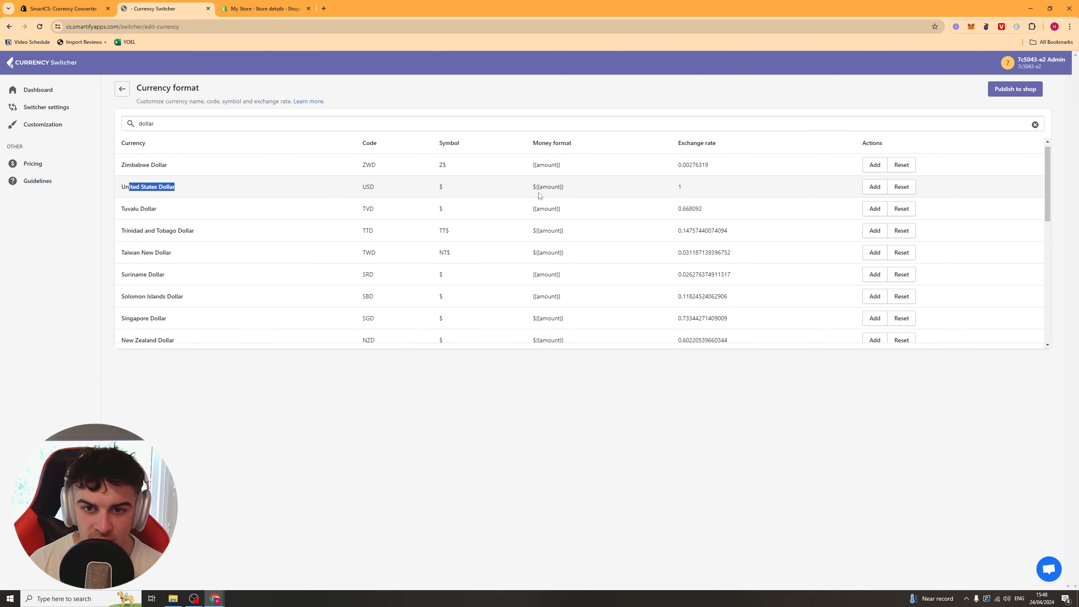
click(874, 187)
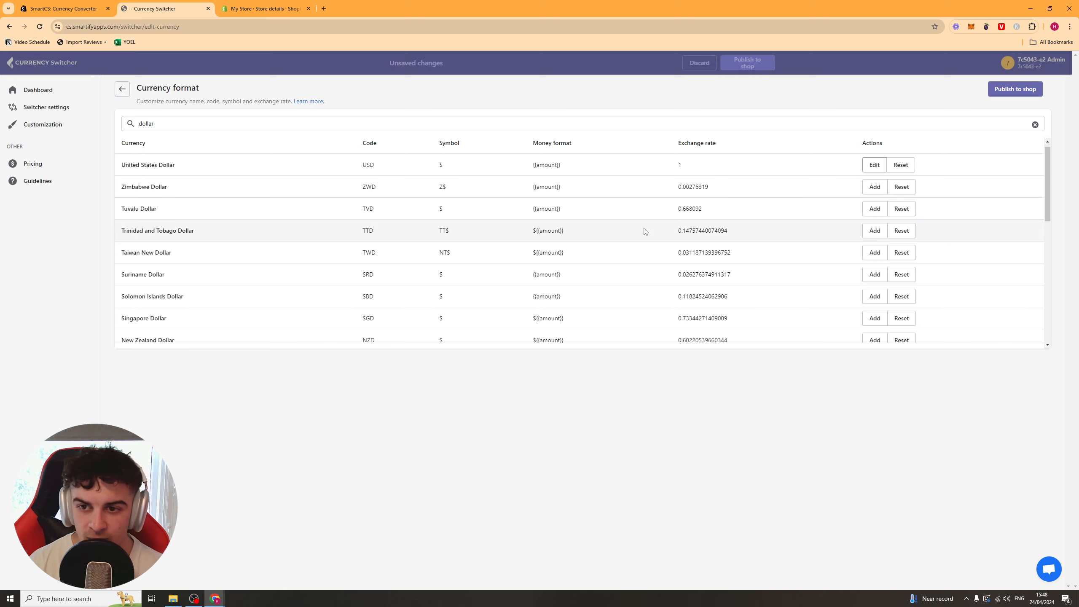
click(122, 90)
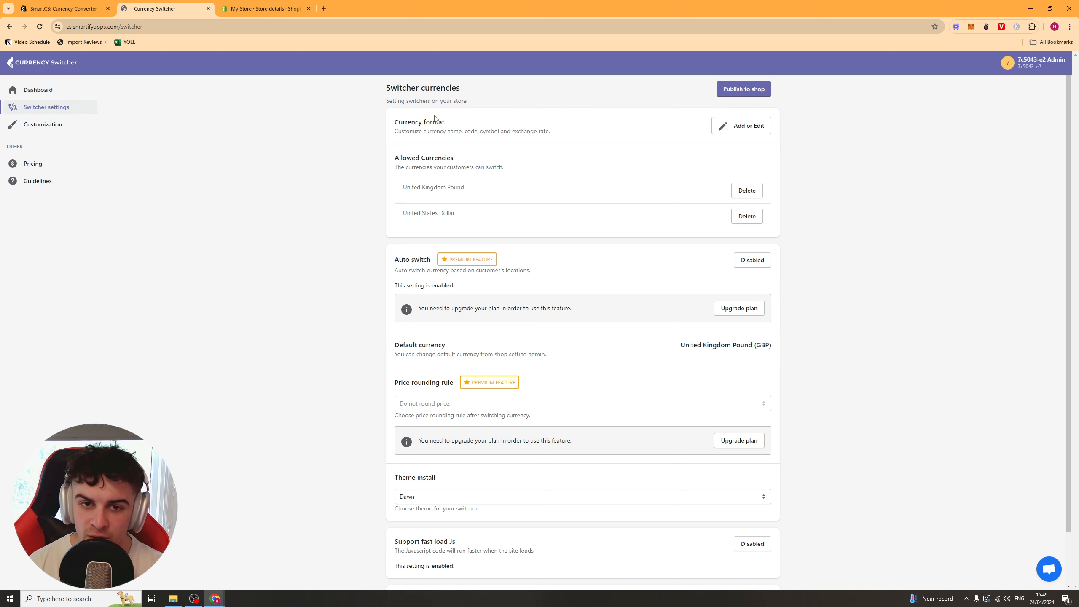
- Switch to the Shopify admin, leave the store settings, and view the ABCD product page in the online store
click(225, 5)
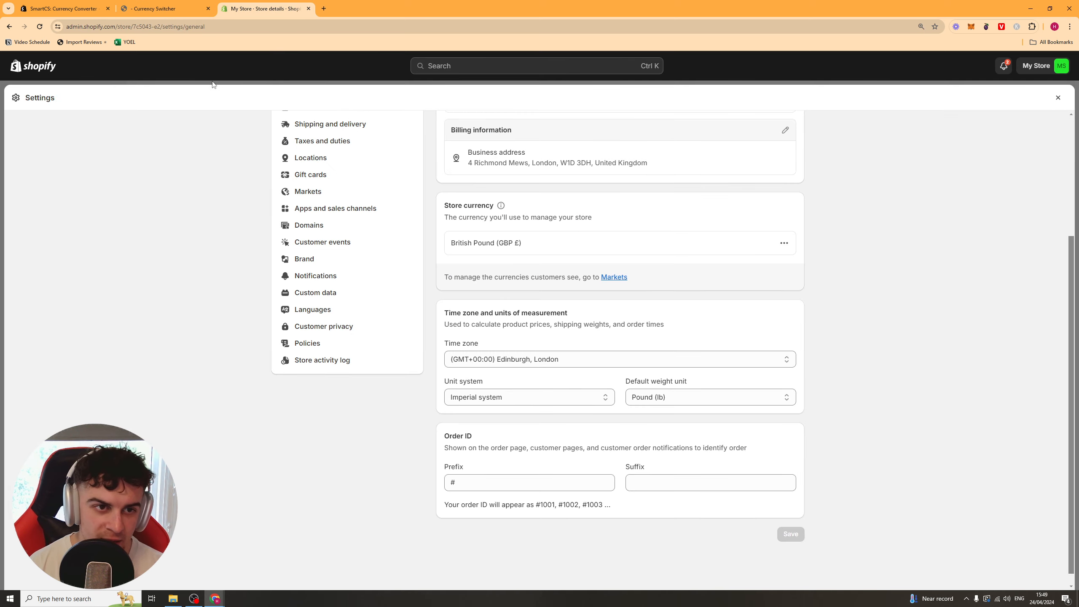
key(Escape)
click(107, 237)
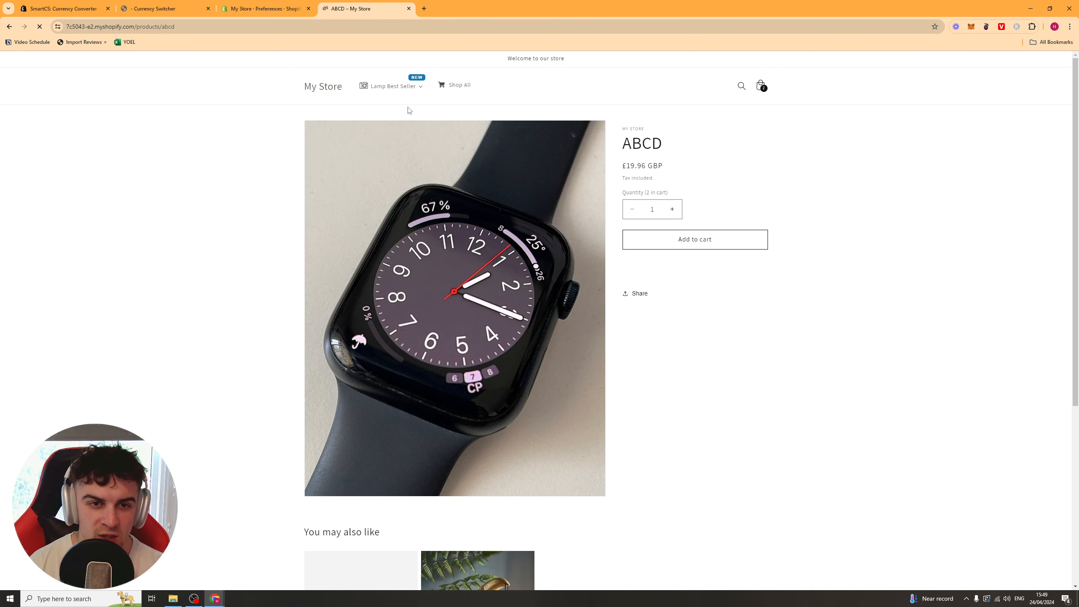
scroll(852, 402, down, 7)
scroll(765, 306, up, 7)
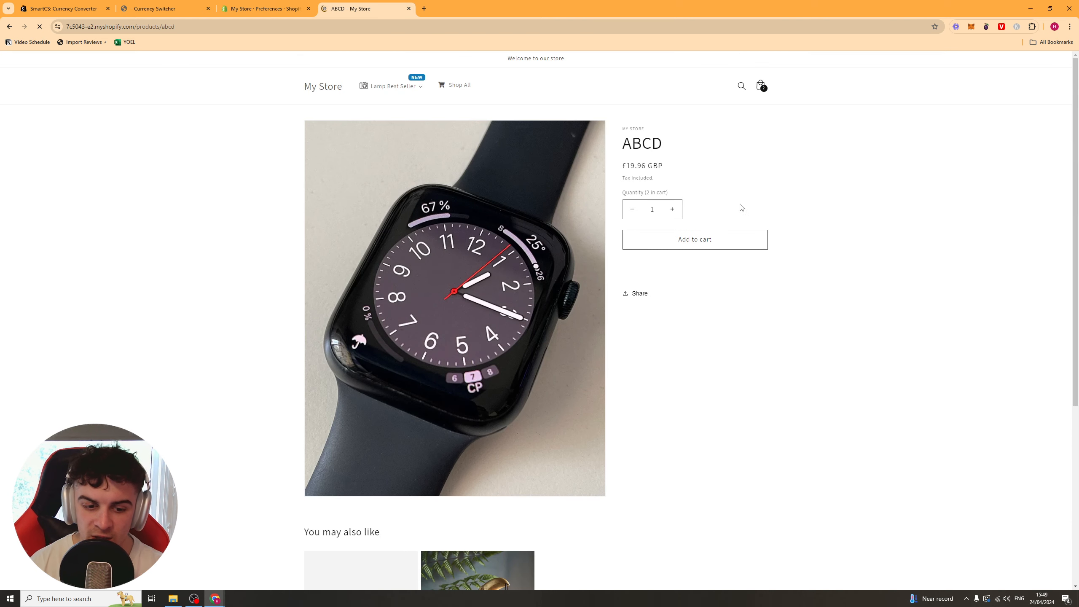
- Return to Currency Switcher, open the plan upgrade for the auto switch feature, and examine the Advanced plan's monthly price
click(162, 9)
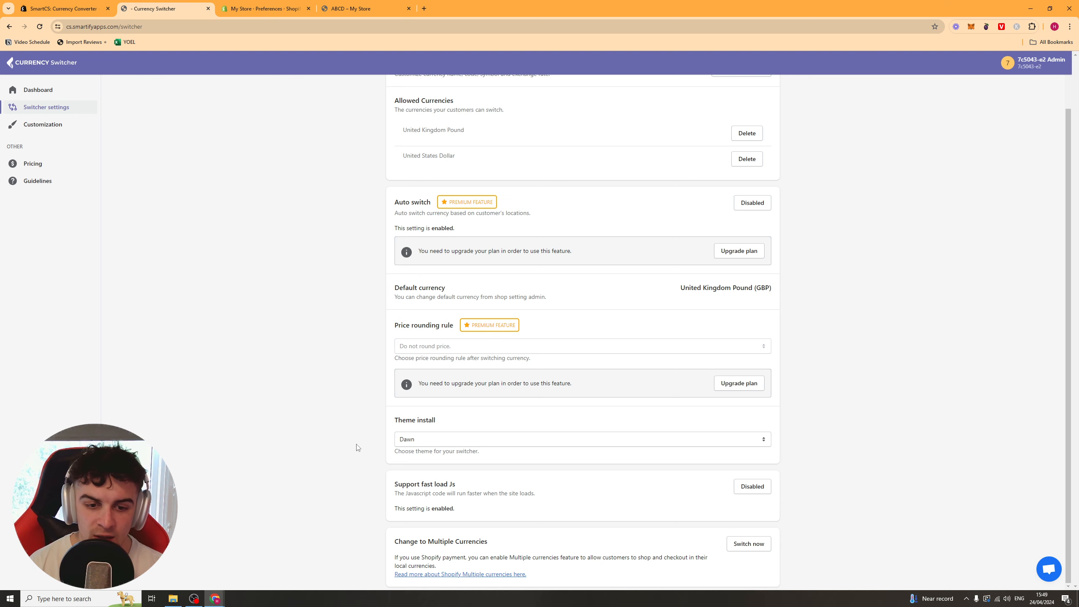
scroll(357, 424, up, 1)
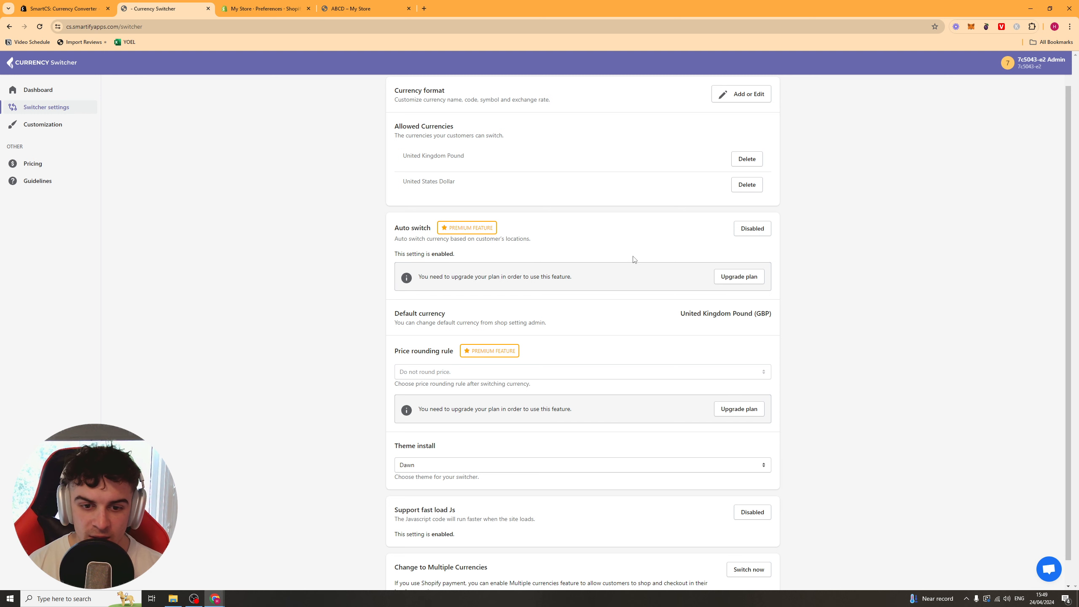
click(739, 276)
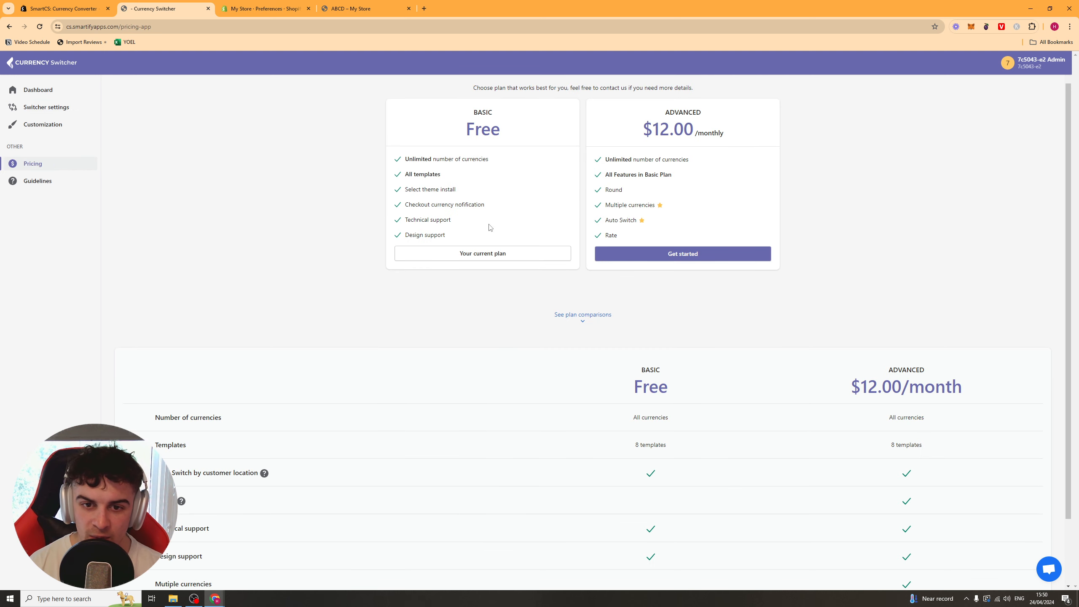
drag(655, 119, 740, 121)
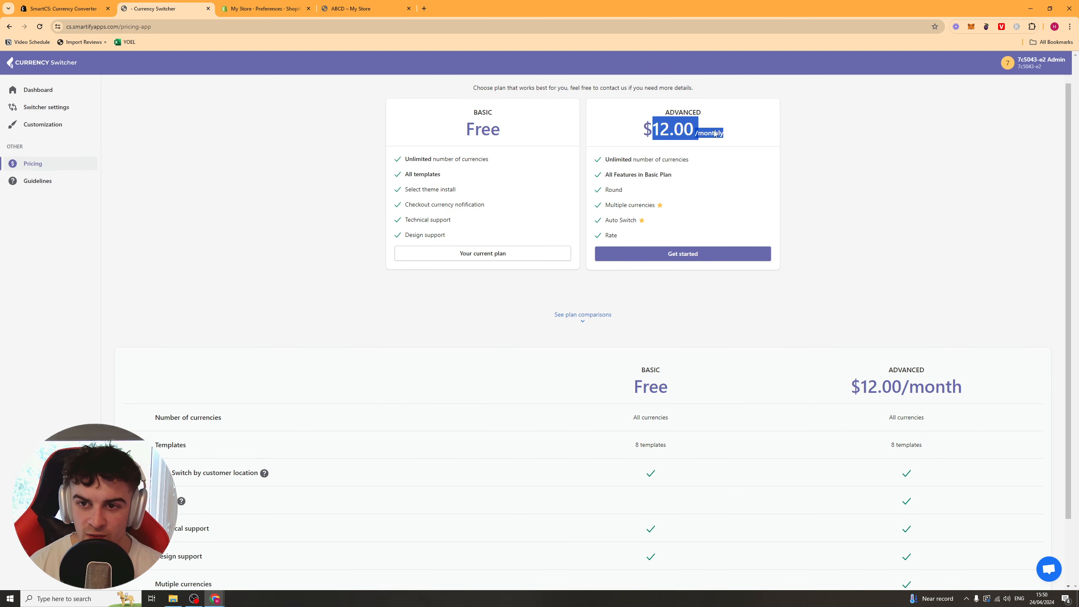
click(639, 128)
drag(657, 112, 750, 139)
click(697, 135)
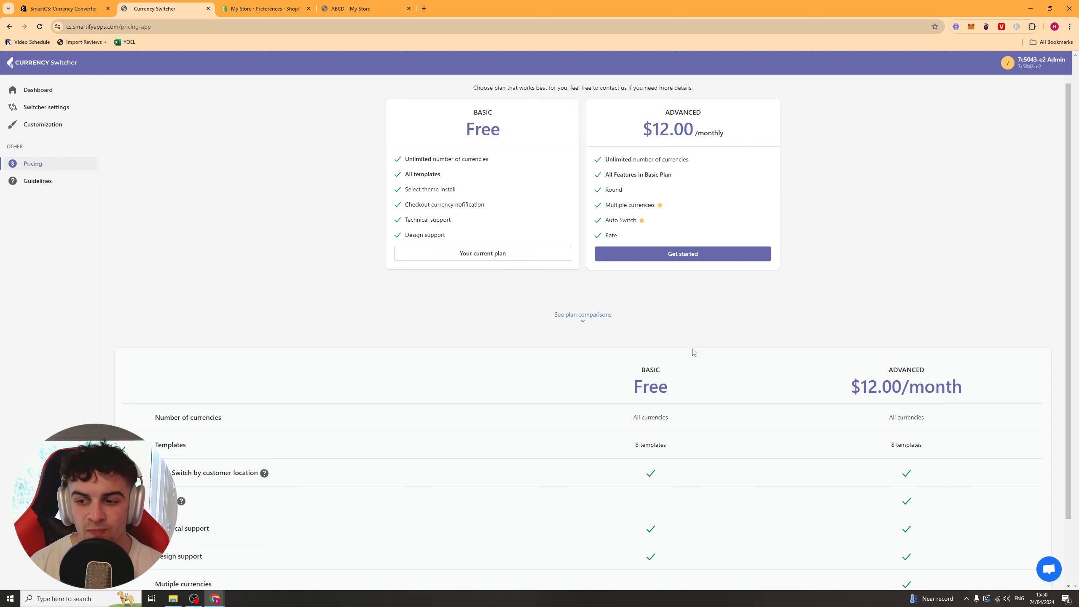
- Compare the features of the Basic and Advanced plans, upgrade to the Advanced plan, and return to the switcher settings
scroll(838, 270, down, 2)
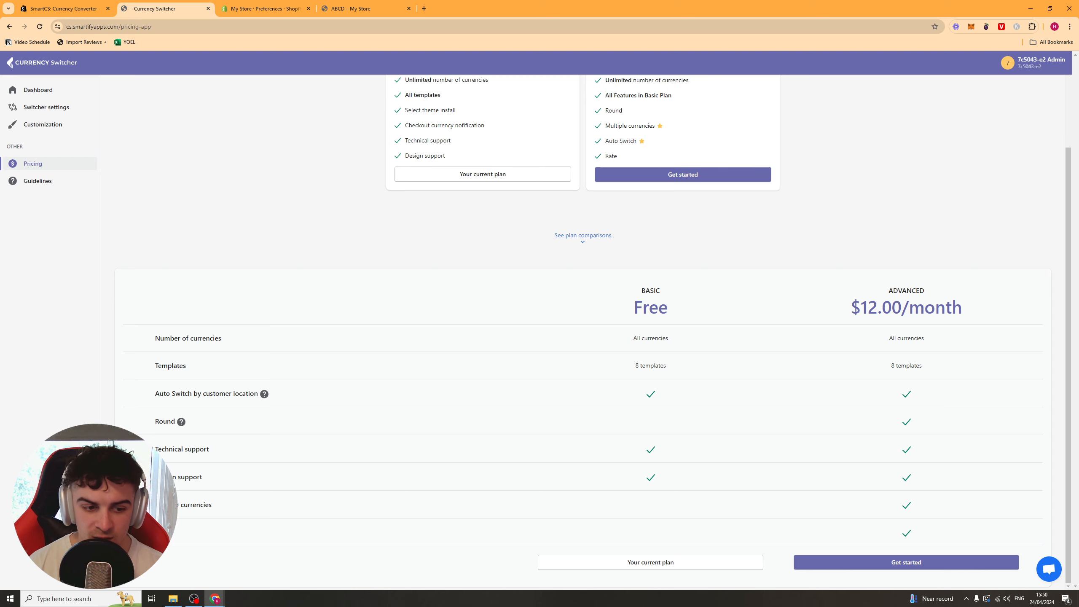
scroll(687, 387, up, 3)
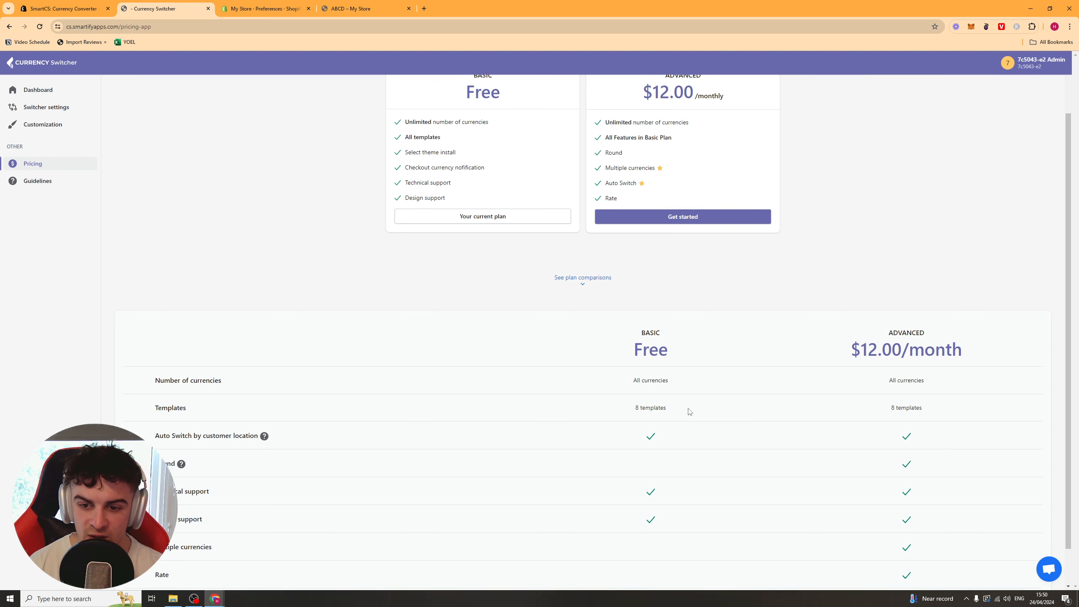
click(673, 286)
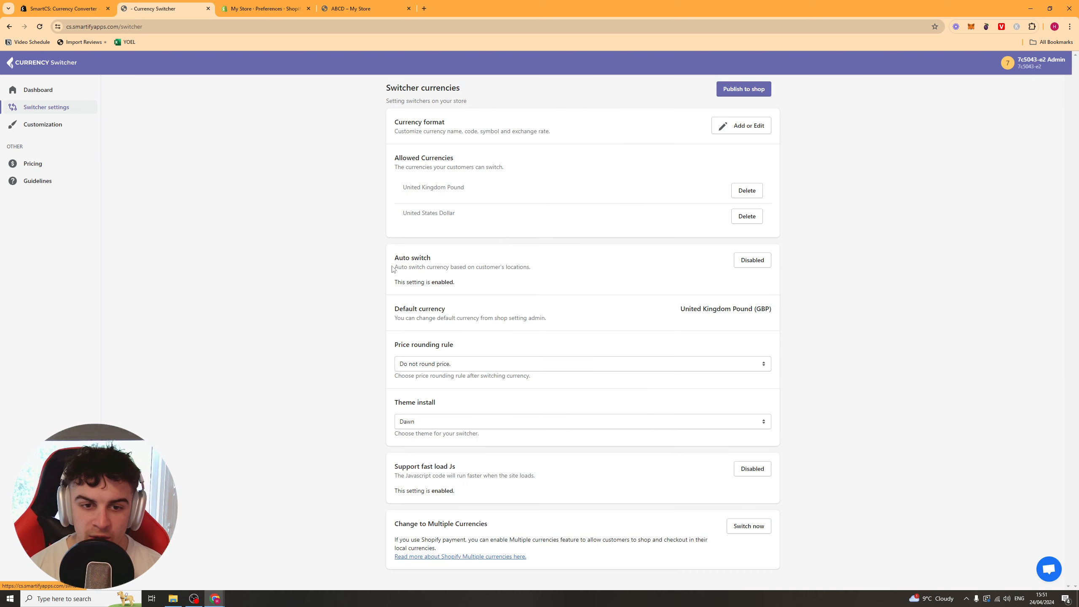
- Review the auto switch and default currency settings, and set the price rounding rule to round up prices to end .99
drag(391, 267, 460, 279)
click(390, 252)
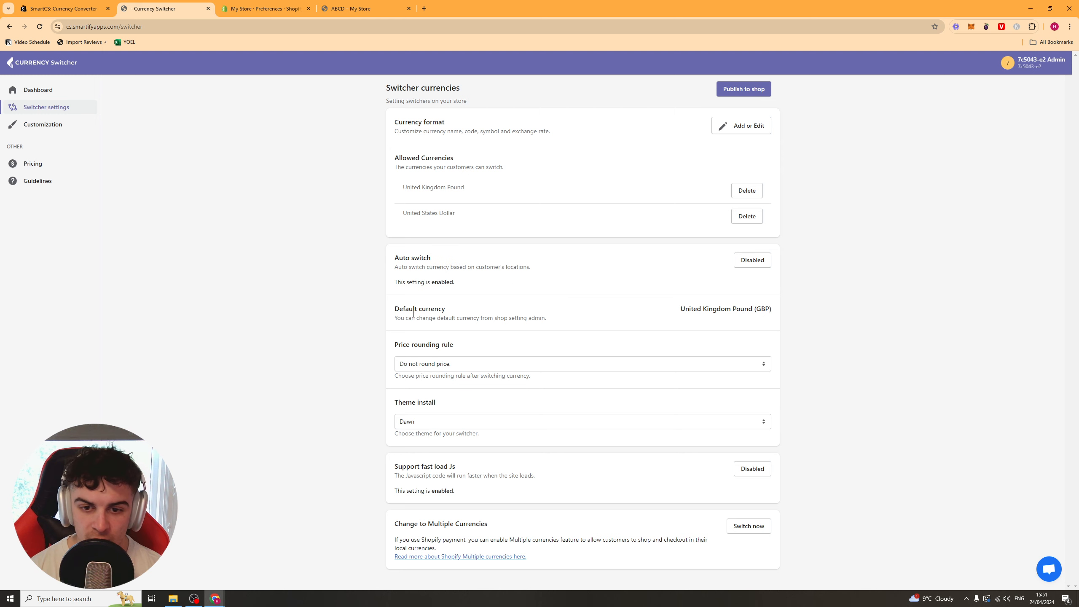
drag(389, 314, 508, 317)
triple_click(507, 313)
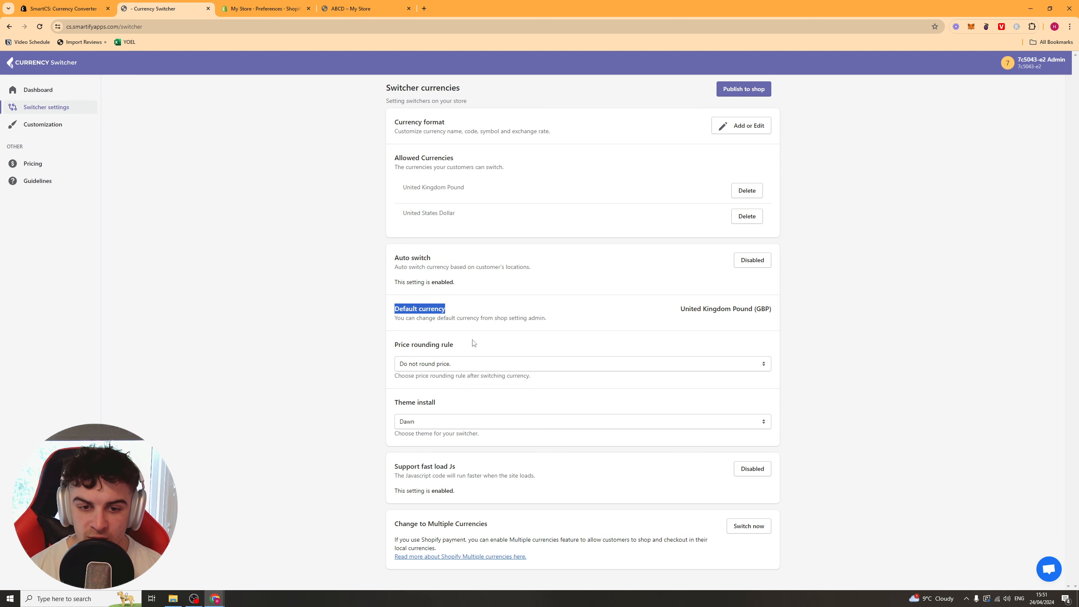
click(474, 365)
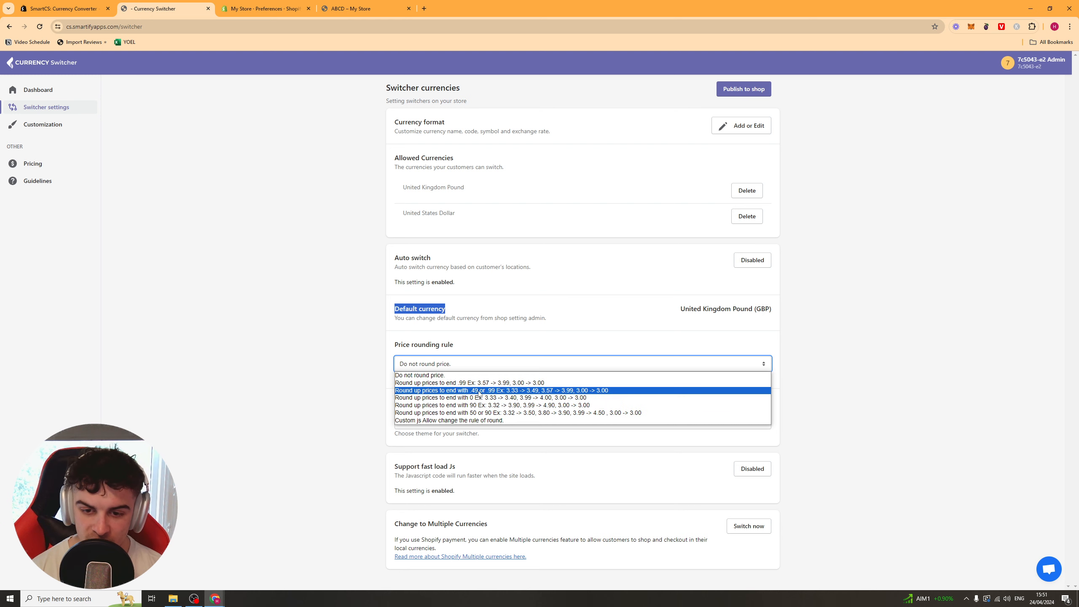
click(550, 383)
- Keep Dawn as the theme install, review the Change to Multiple Currencies section, and publish the switcher settings to the shop
click(498, 421)
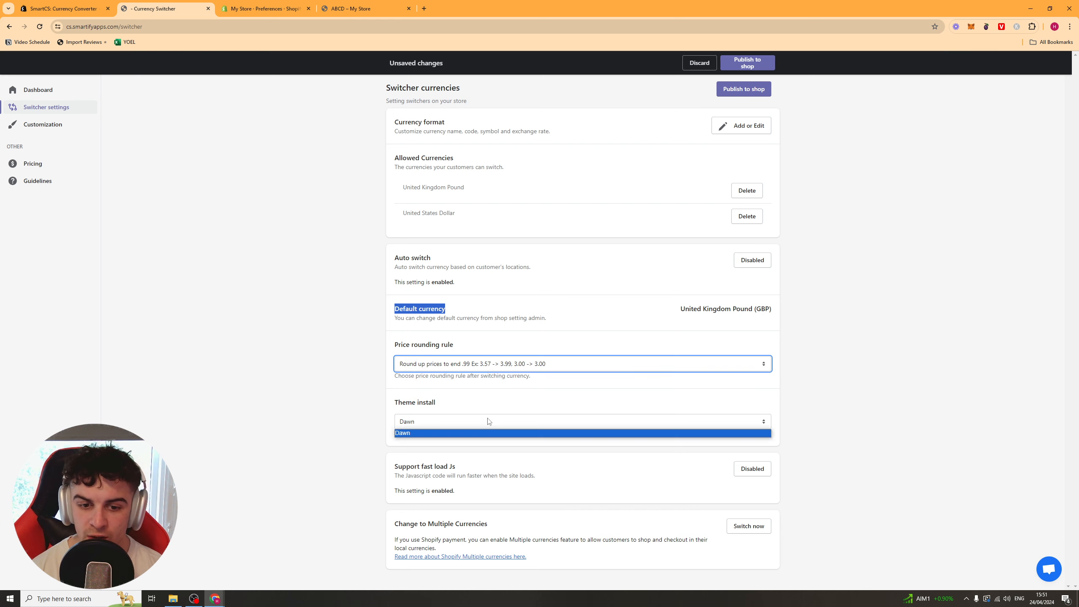
click(480, 402)
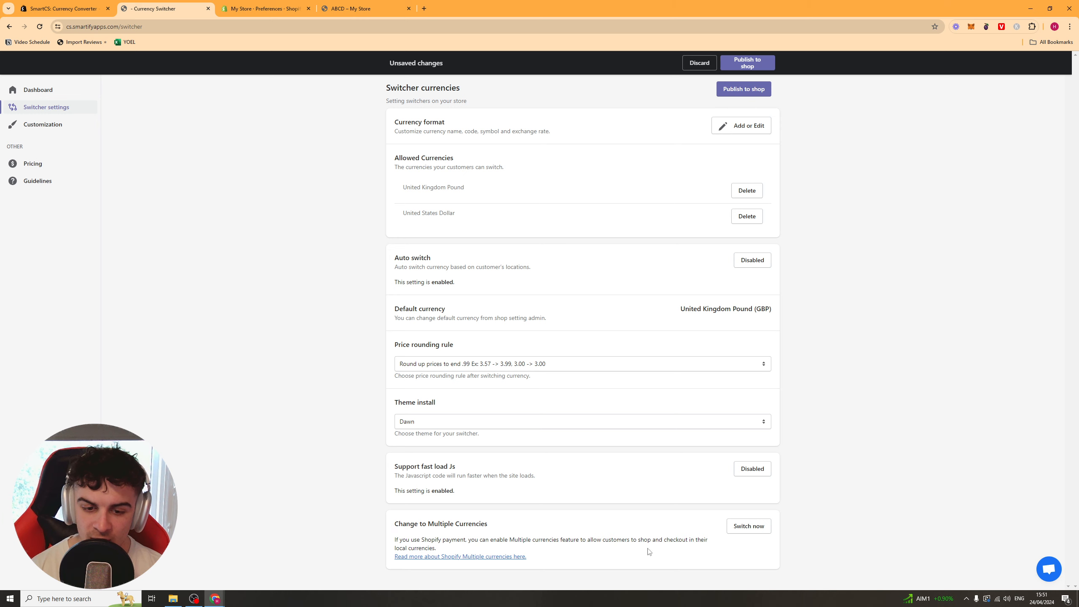
drag(403, 524, 472, 528)
triple_click(460, 525)
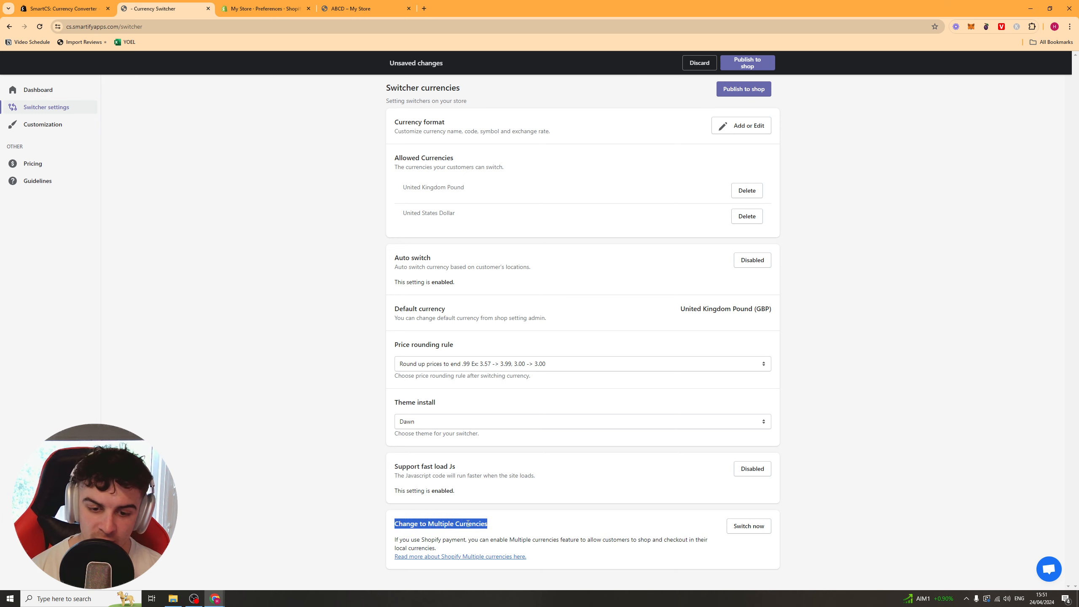
click(432, 548)
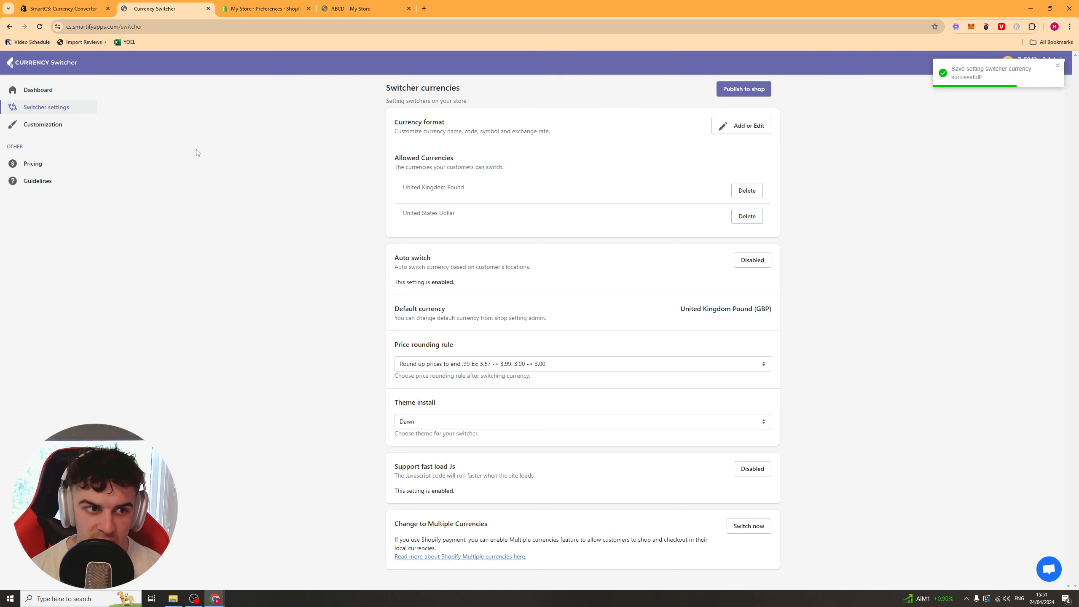
- Open the switcher customization, save it with the Dropdown template, and enable the app embed in the theme
click(59, 128)
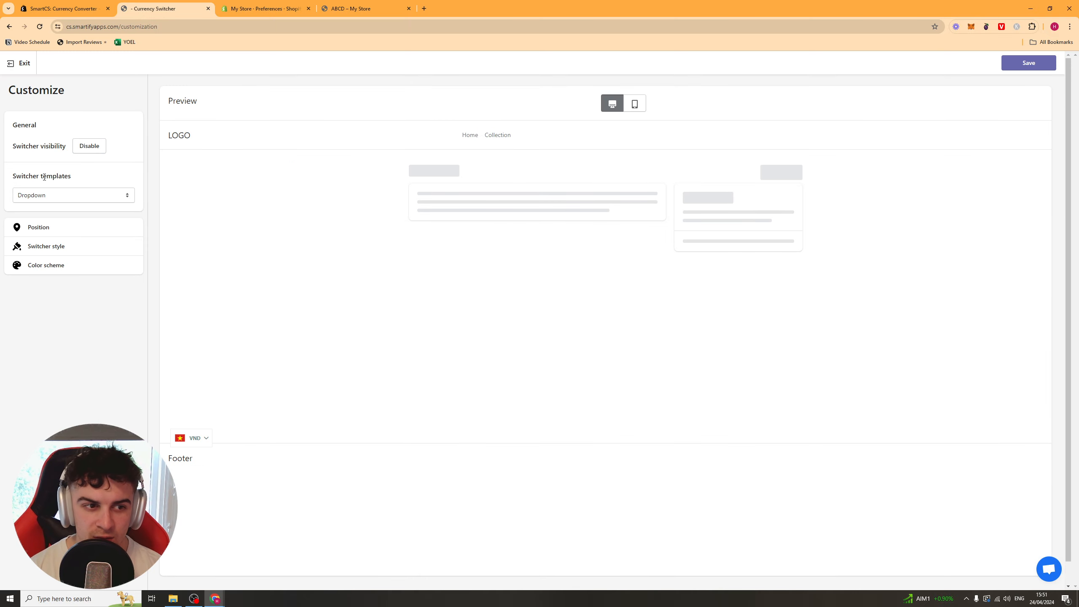
drag(25, 175, 68, 176)
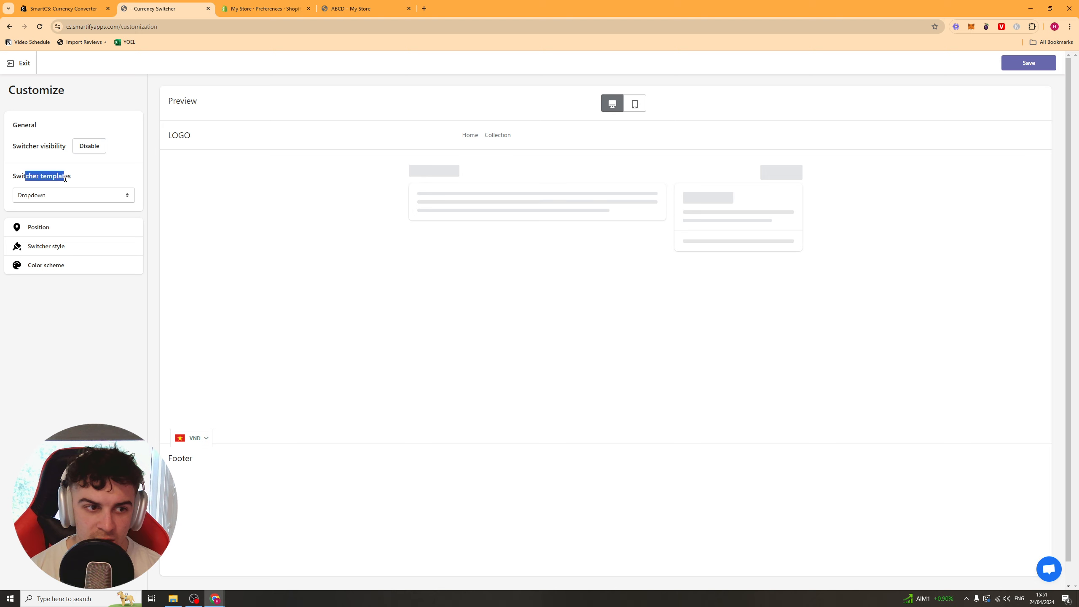
click(57, 199)
click(53, 208)
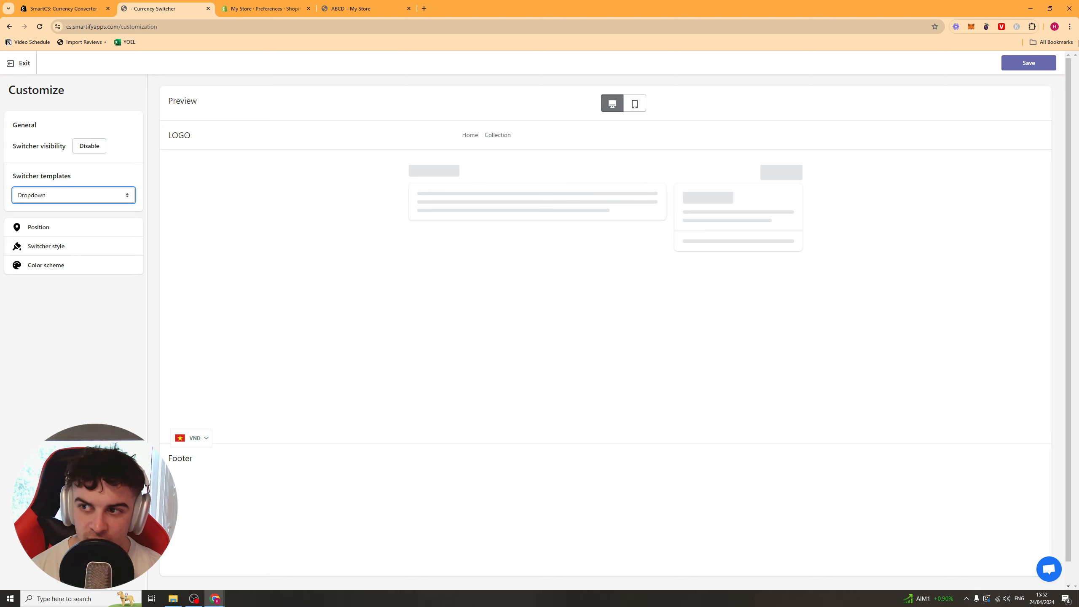
click(1040, 66)
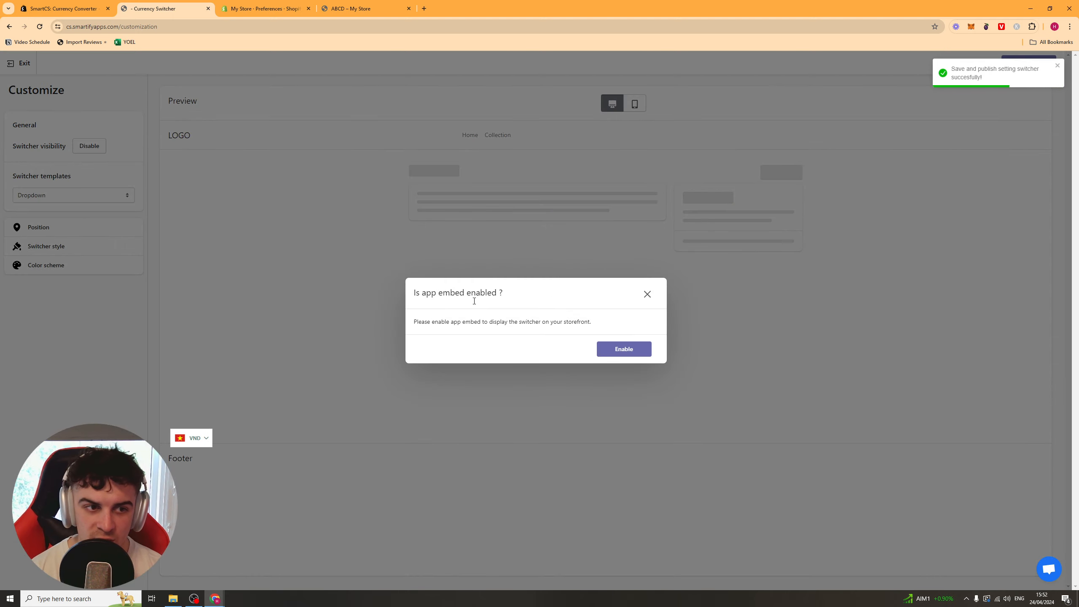
click(615, 354)
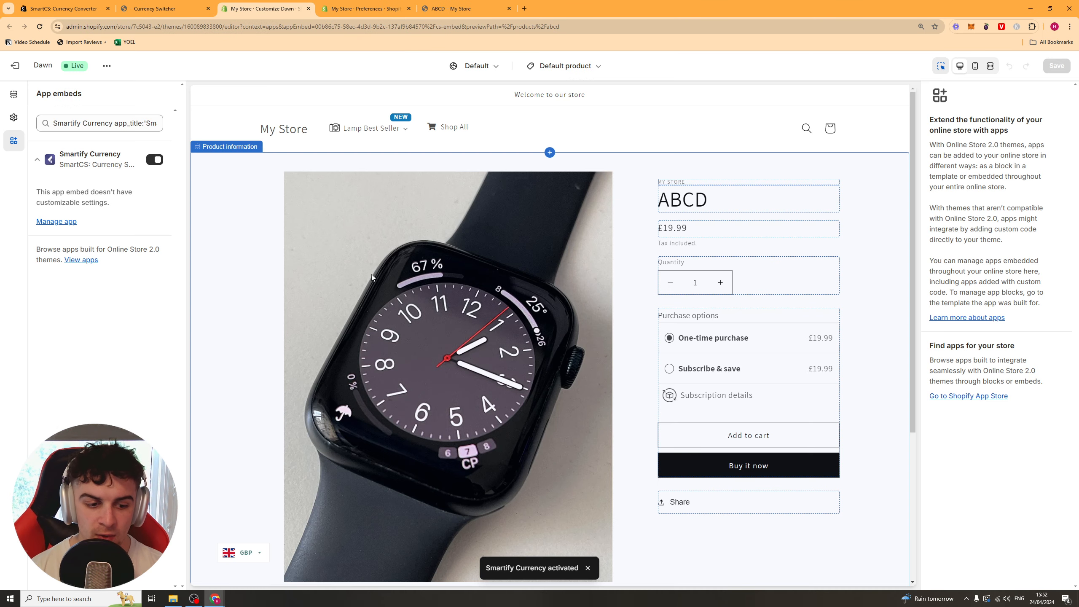
- Test the currency switcher on the product page preview by switching to USD, dismissing the Loox popup, and switching back to GBP
scroll(334, 312, down, 2)
click(251, 559)
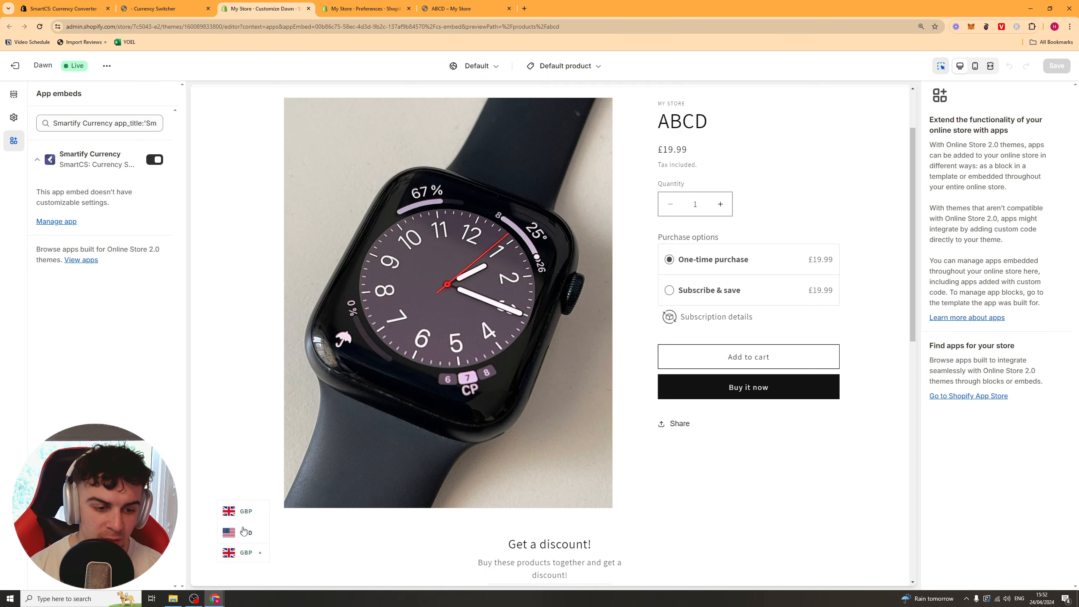
scroll(246, 569, down, 2)
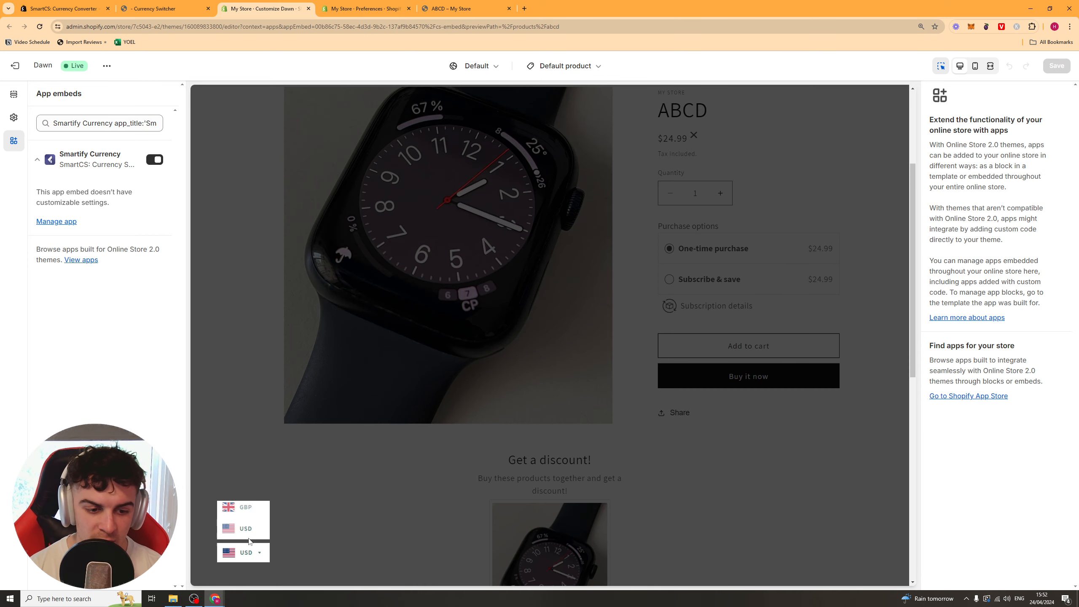
click(245, 533)
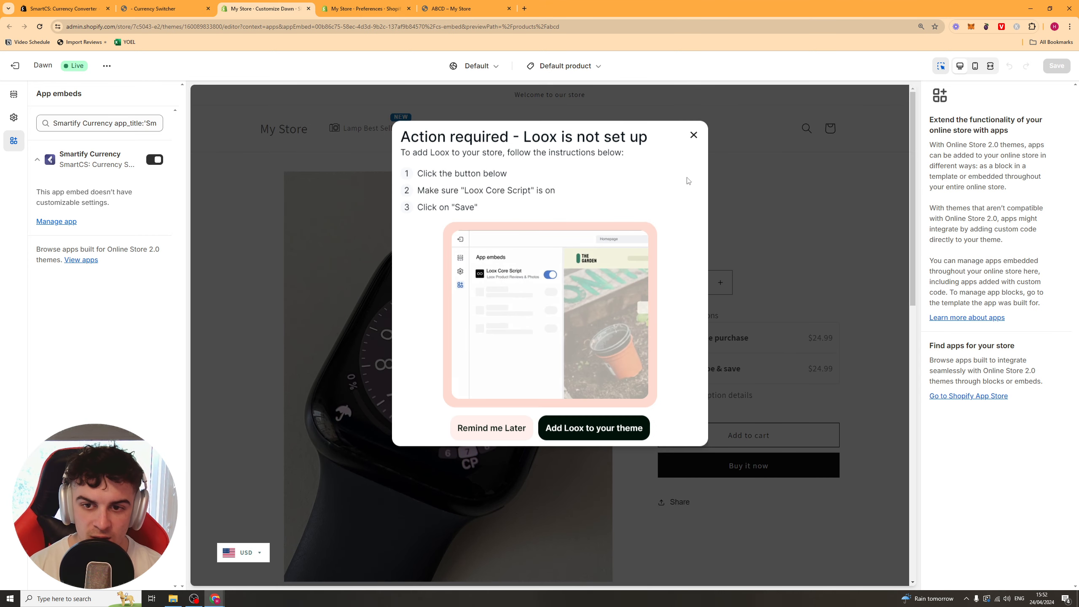
click(693, 135)
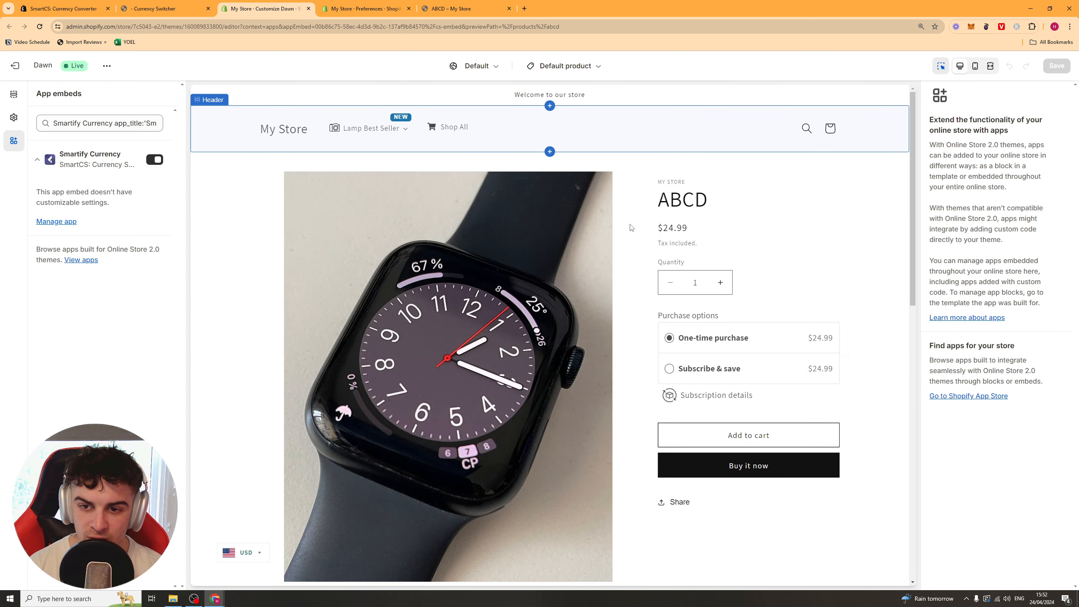
click(243, 552)
click(244, 511)
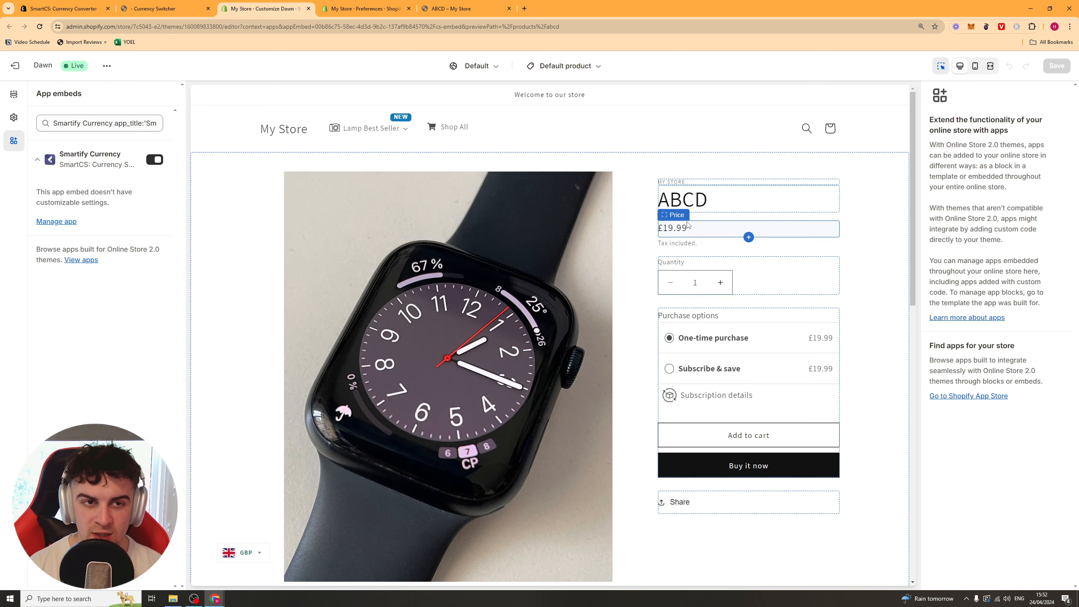
- Return to the Currency Switcher customization and set the switcher's position preference to Embedded on the header
click(161, 8)
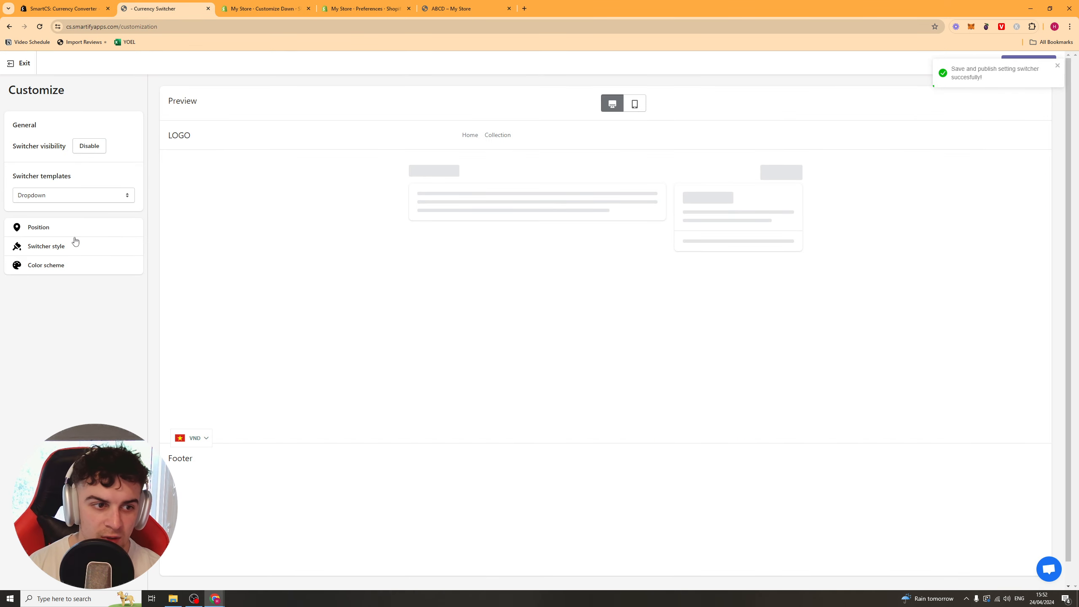
click(45, 227)
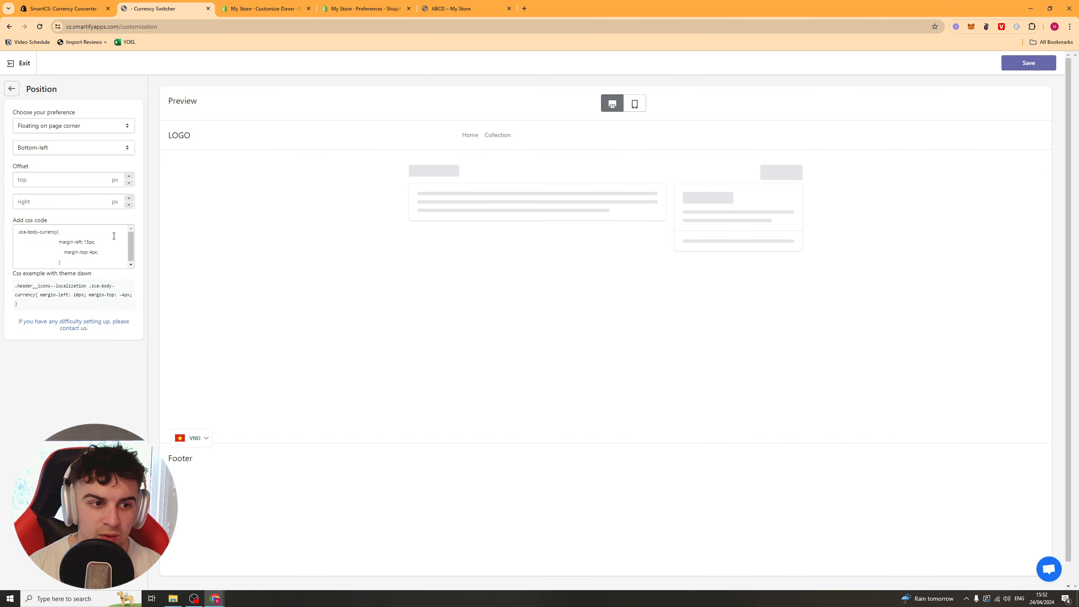
click(64, 128)
click(67, 145)
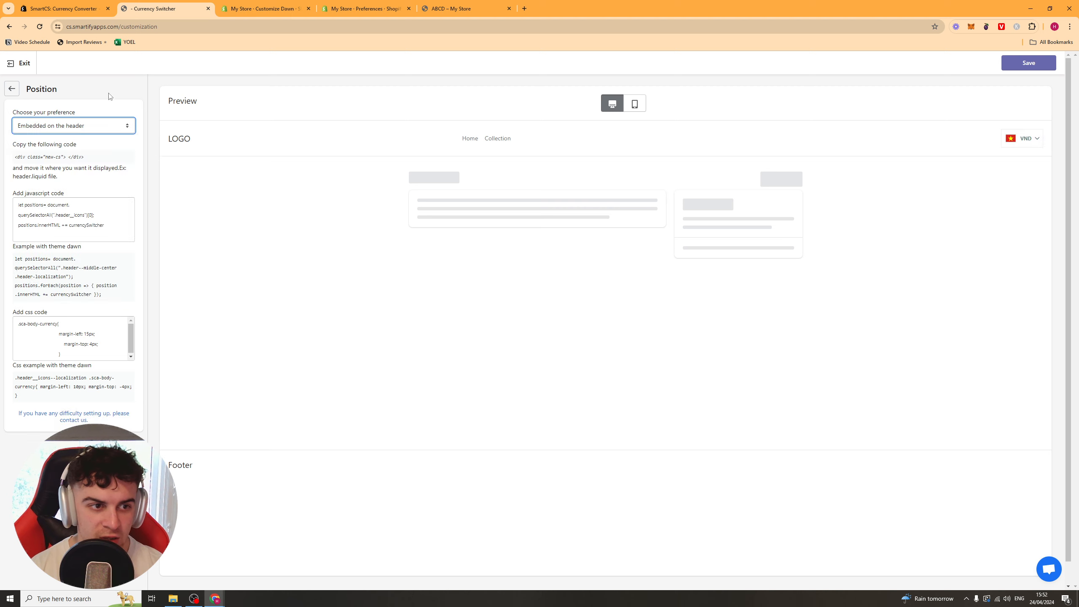
- Try the Floating on page corner position, review its corner options, and restore Embedded on the header
click(66, 128)
click(65, 136)
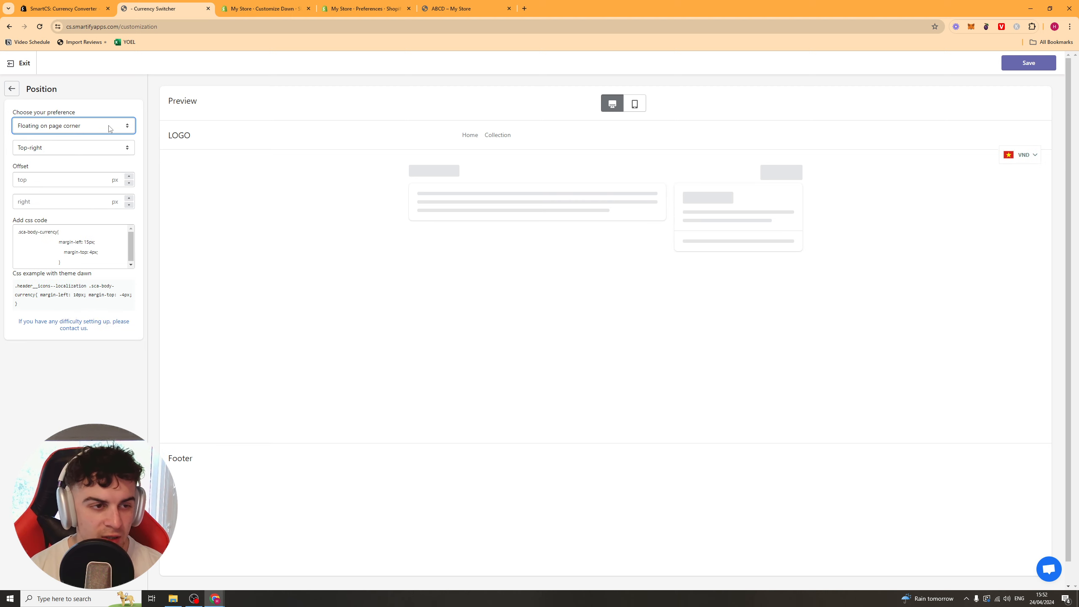
click(61, 148)
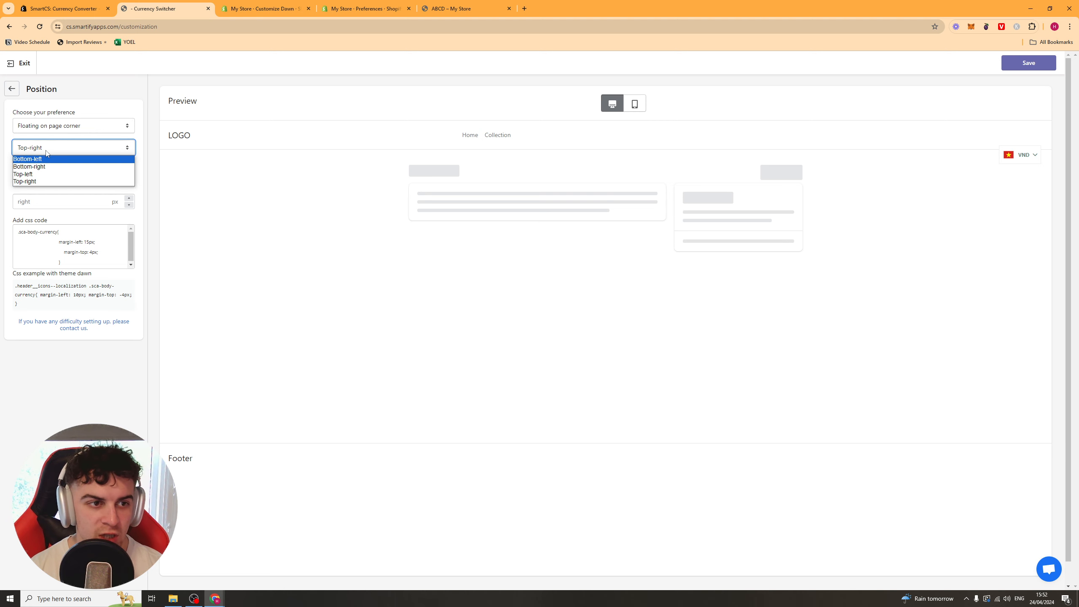
click(41, 124)
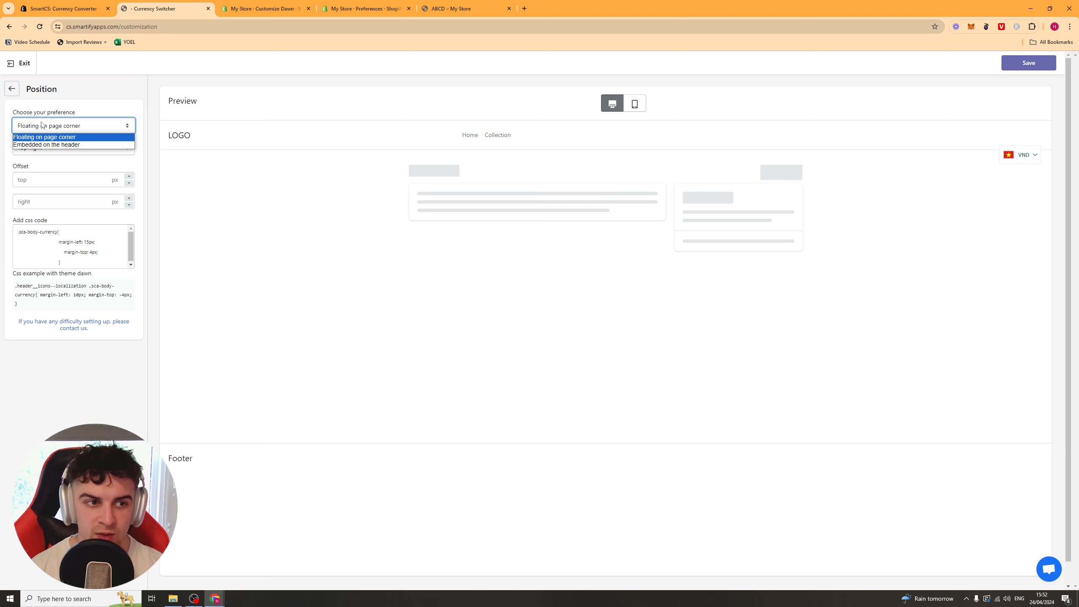
click(27, 144)
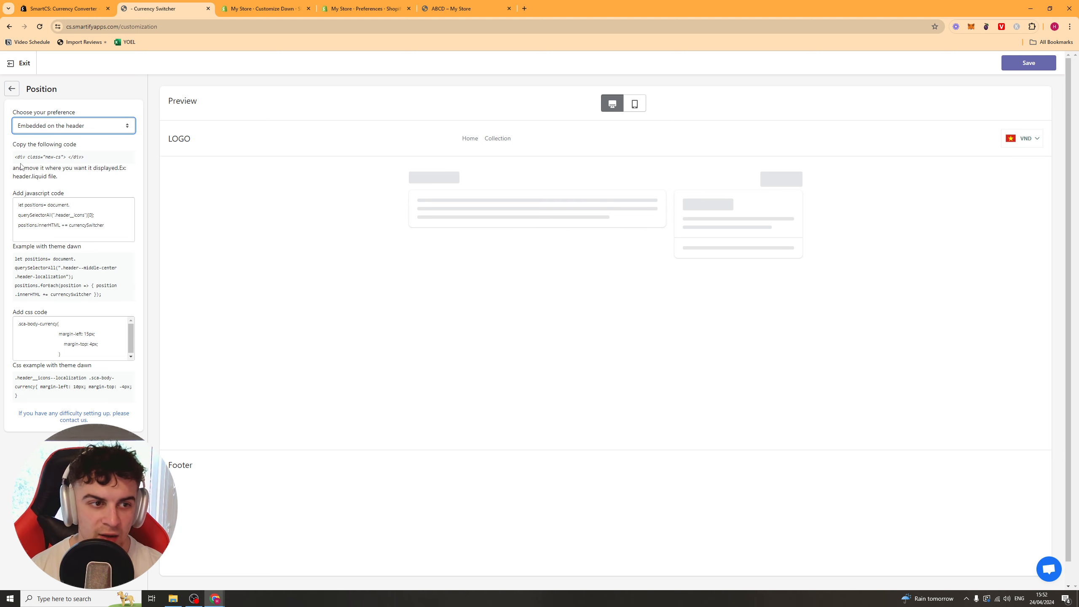
- Examine the div snippet and the JavaScript and CSS code provided for embedding the switcher in the header
drag(16, 157, 106, 160)
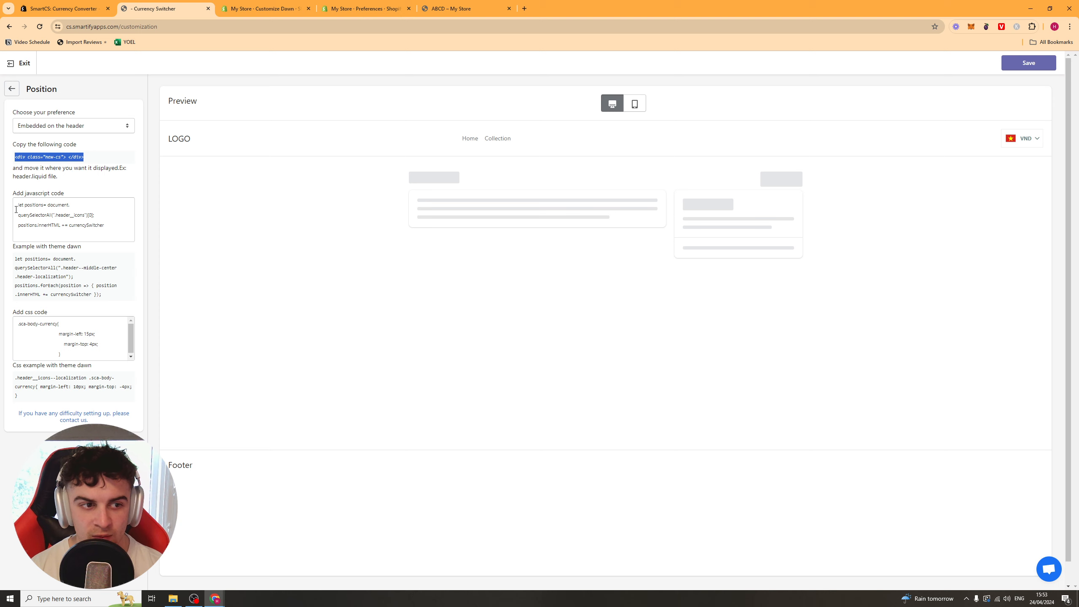
drag(16, 209, 105, 226)
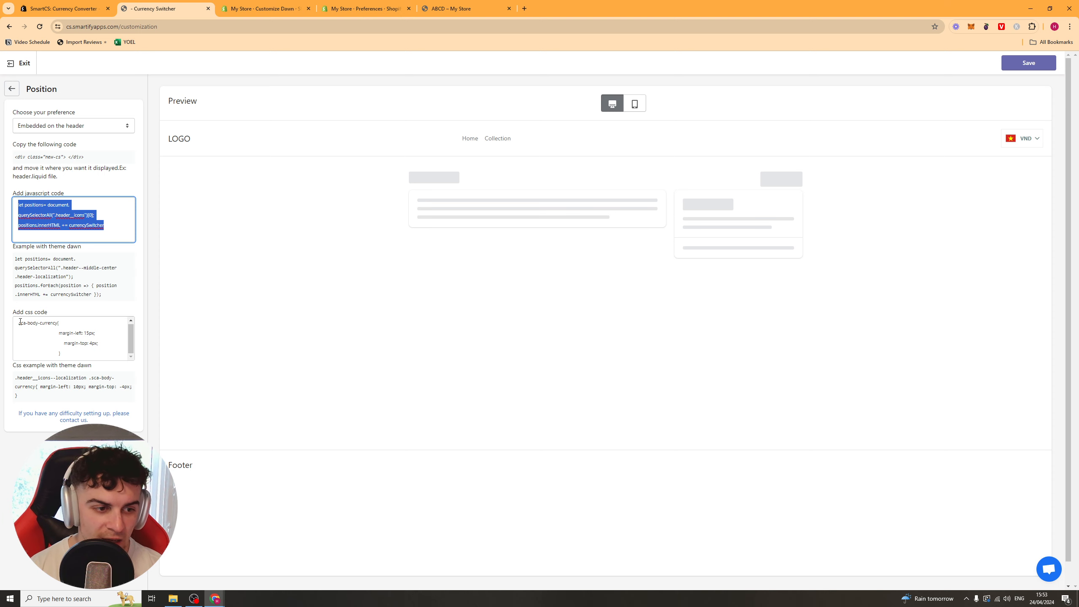
drag(19, 323, 62, 355)
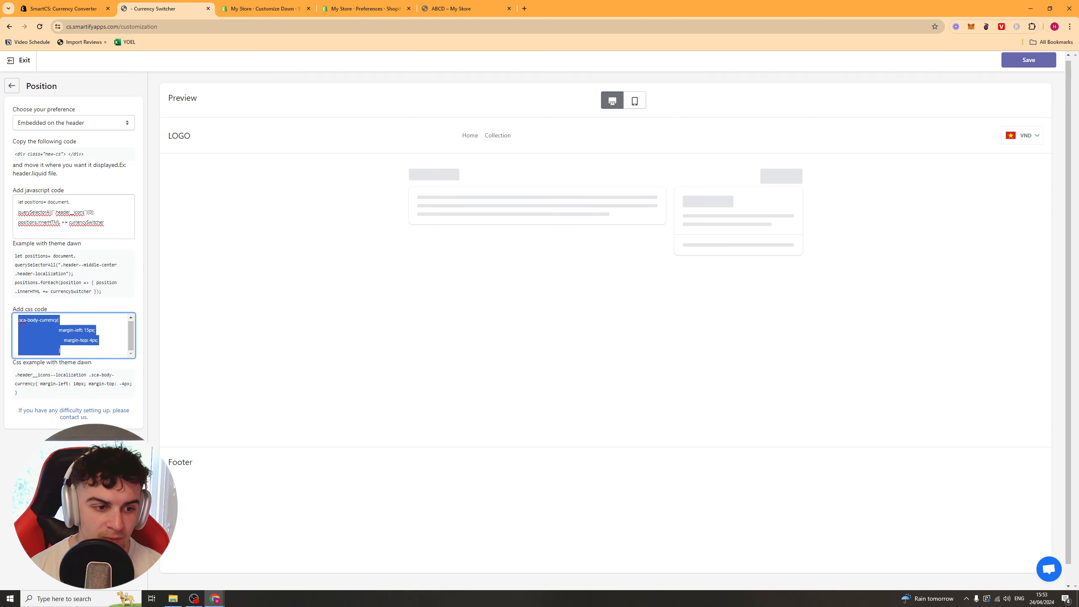
click(111, 304)
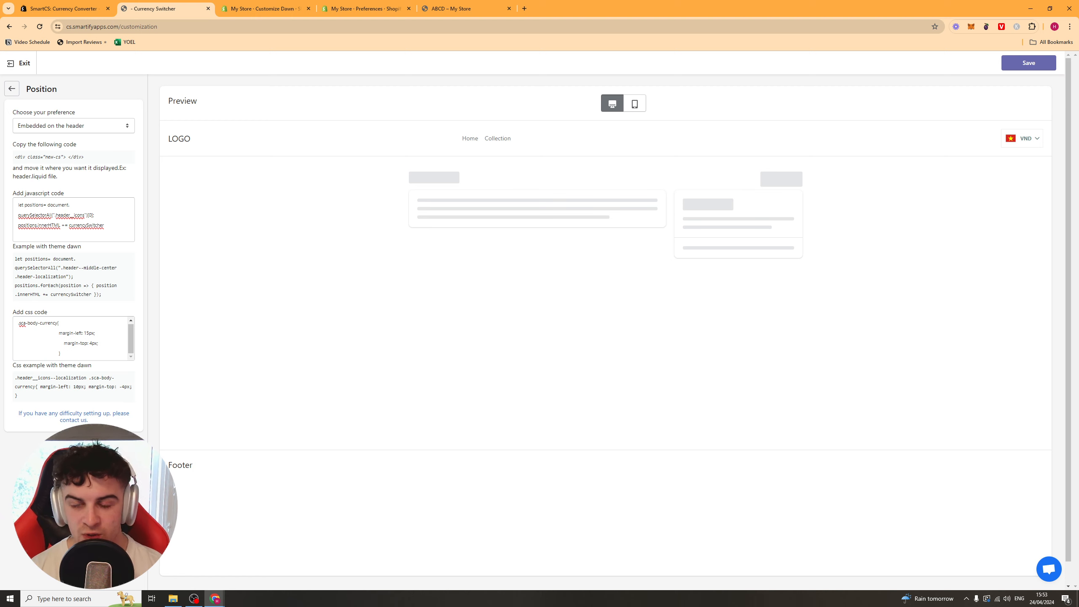
- Leave the position settings, open the switcher style settings, and set the border shape to Rounded-pill after trying Rounded
click(12, 89)
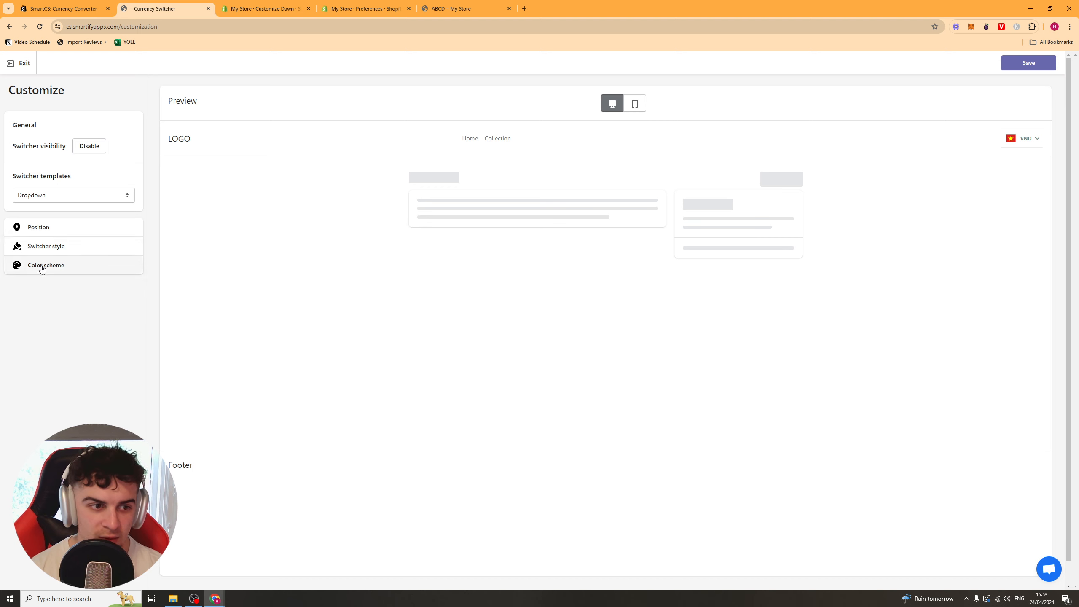
click(52, 243)
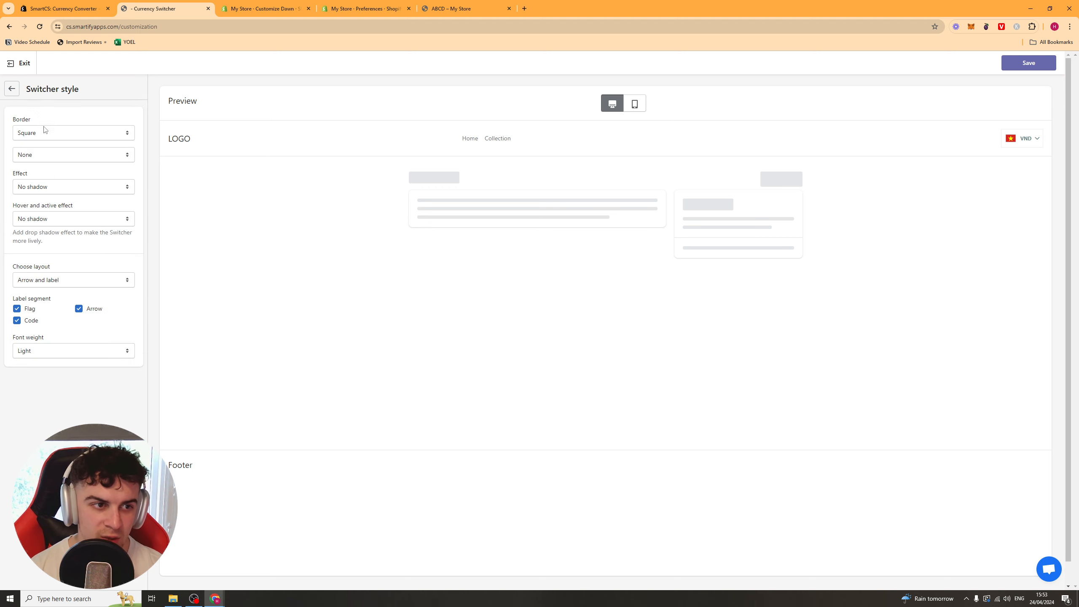
click(12, 88)
click(48, 245)
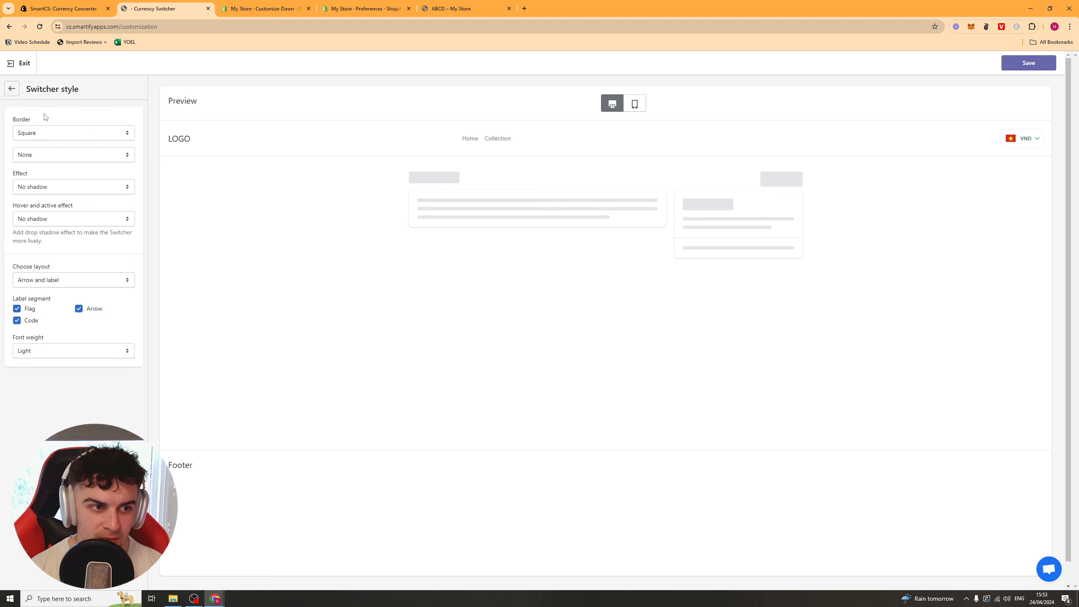
click(46, 132)
click(43, 152)
click(46, 133)
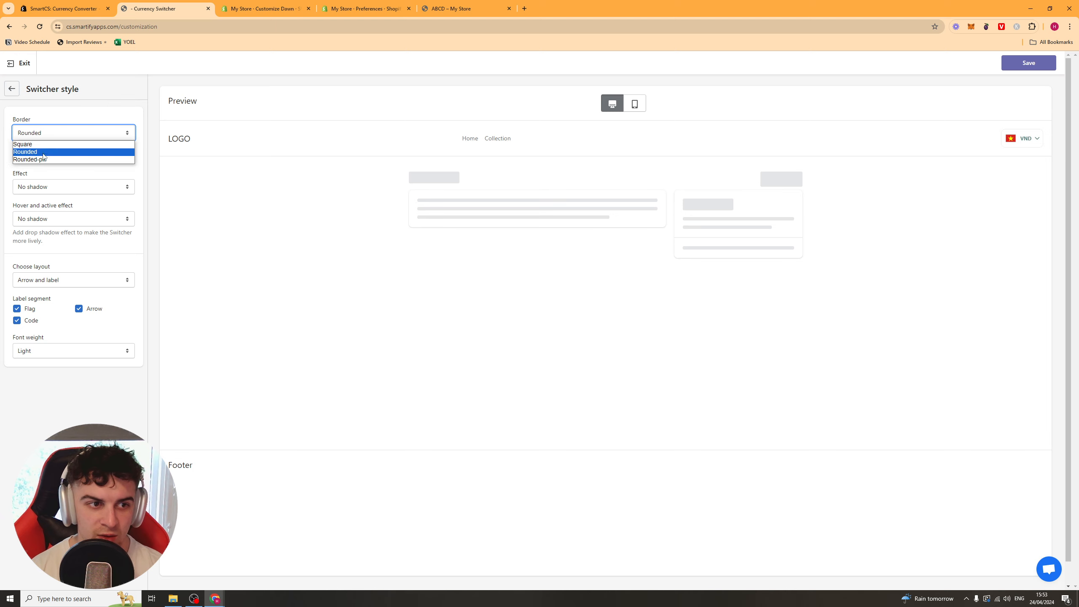
click(44, 158)
- Set the border thickness to Medium after trying Thin, and expand the currency list in the preview
click(40, 155)
click(40, 157)
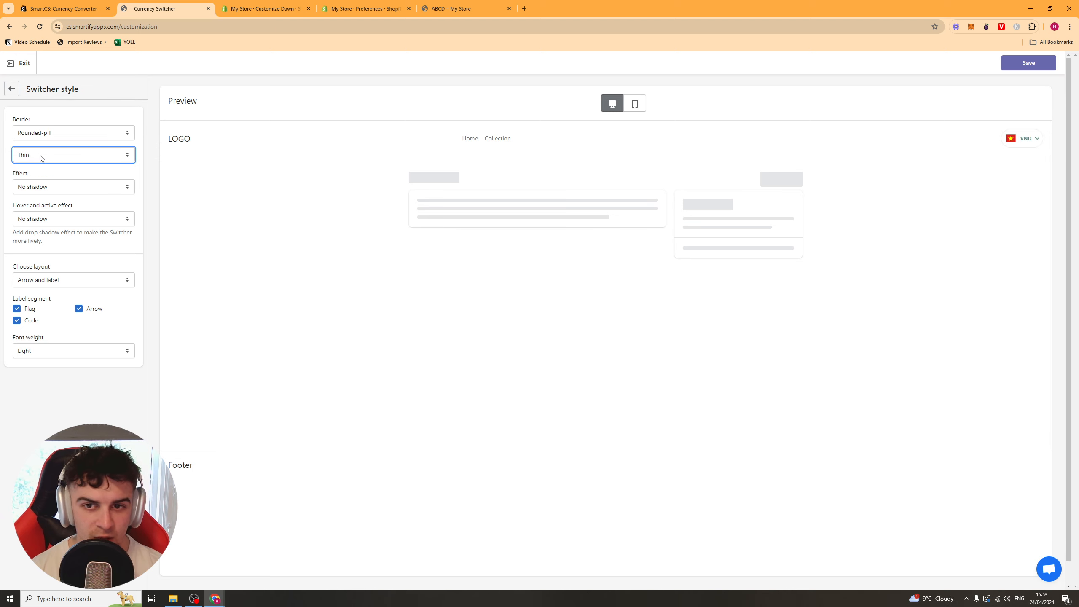
click(41, 158)
click(39, 181)
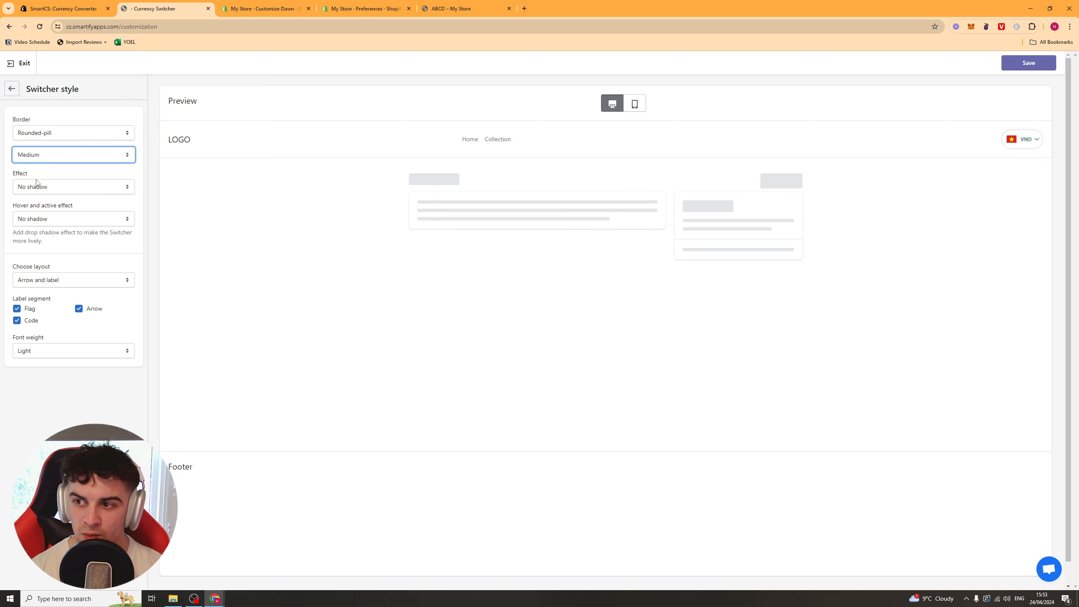
click(1032, 140)
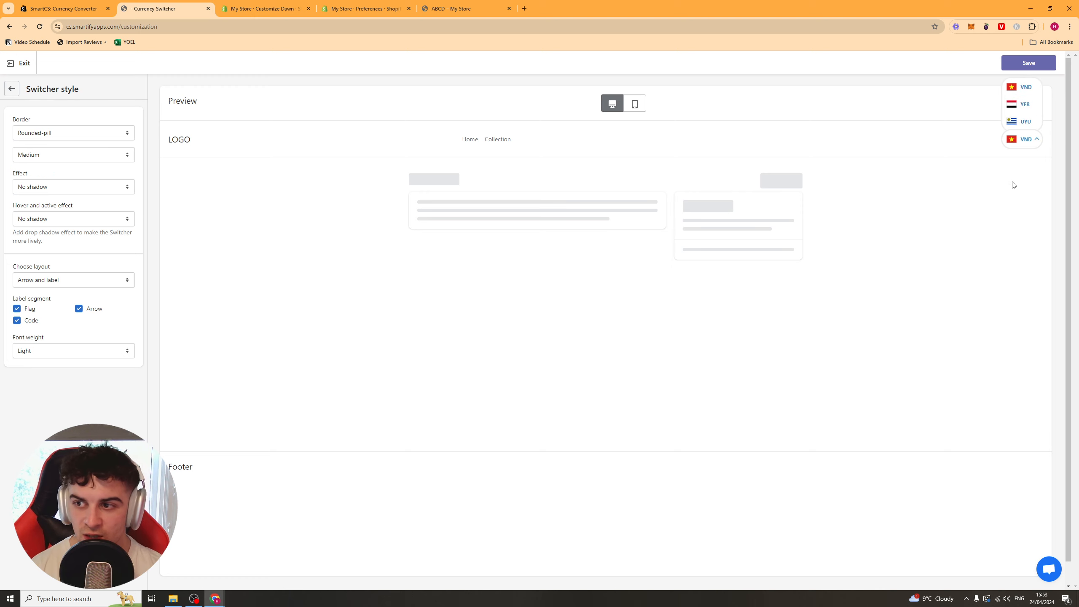
- Try the Thin border thickness again for comparison and restore Medium
click(71, 189)
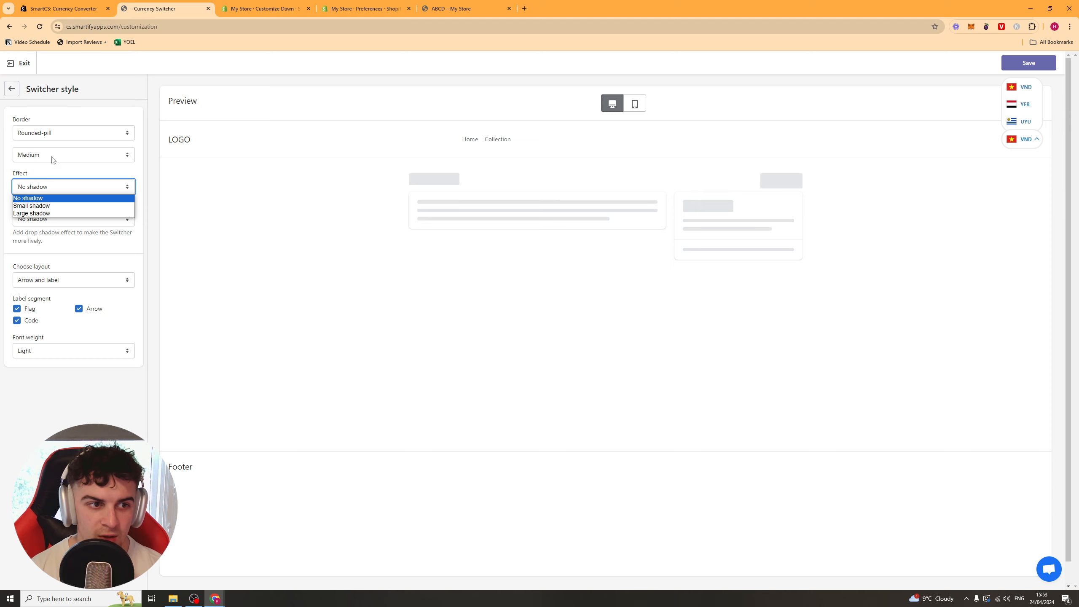
click(53, 159)
click(41, 173)
click(62, 160)
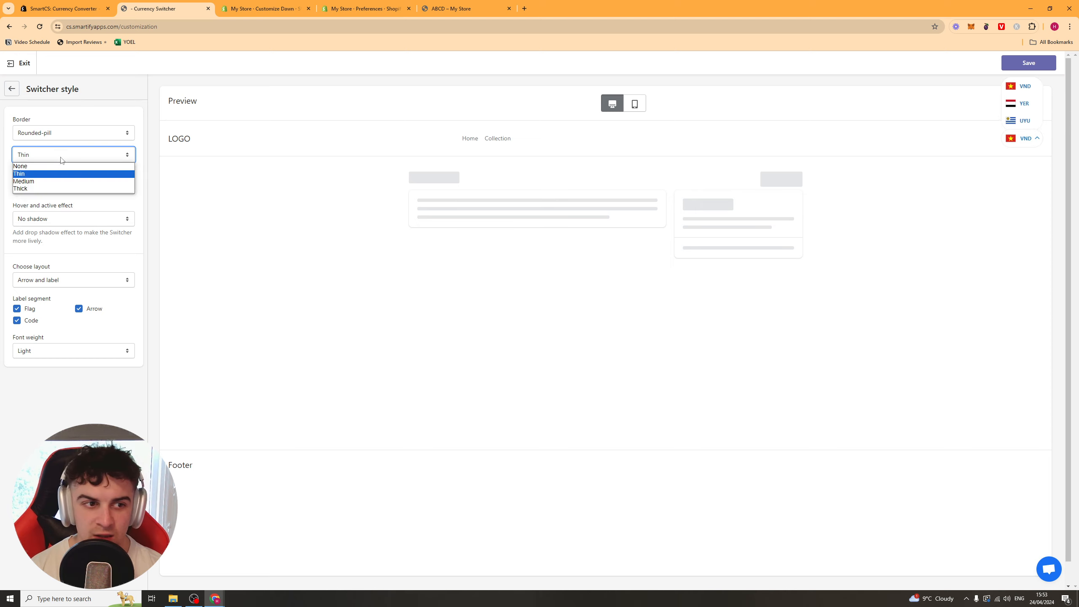
click(47, 181)
- Compare the small and large shadow effects, and set the switcher's effect to Small shadow
click(49, 187)
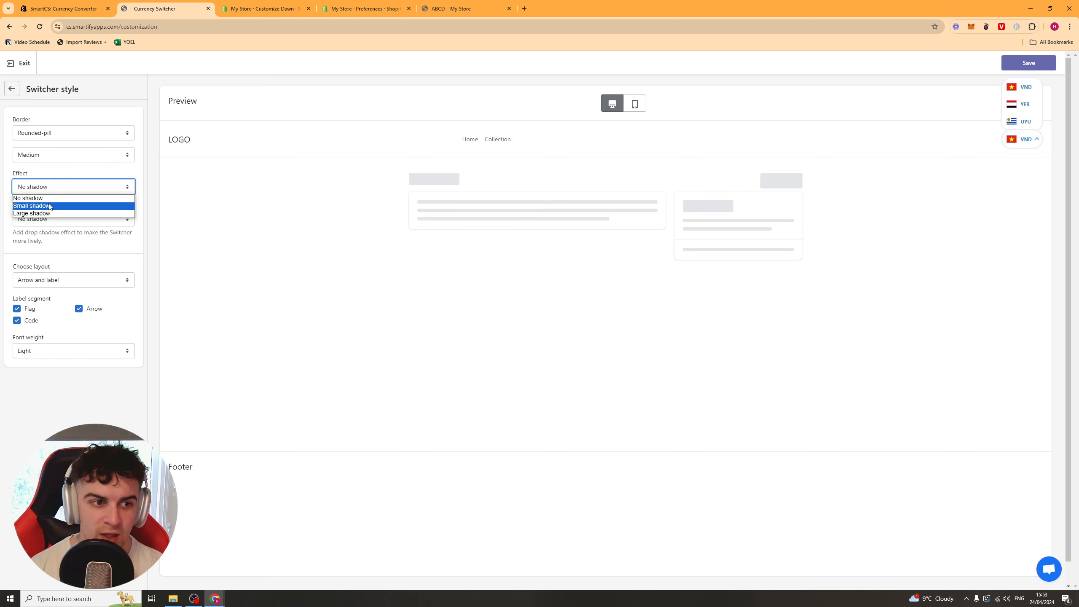
click(49, 207)
click(56, 191)
click(53, 213)
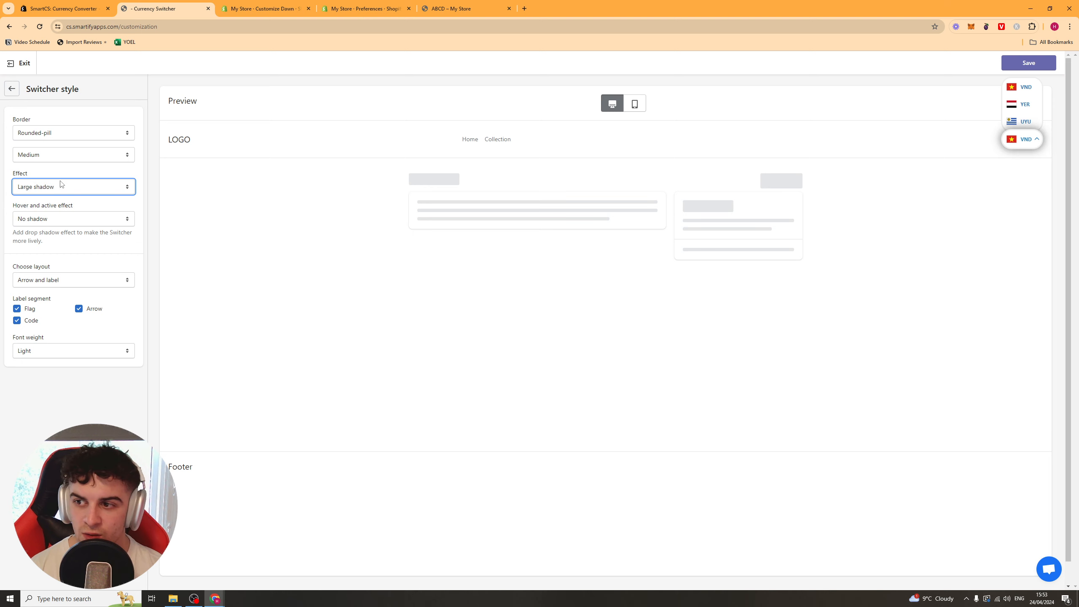
click(60, 184)
click(50, 206)
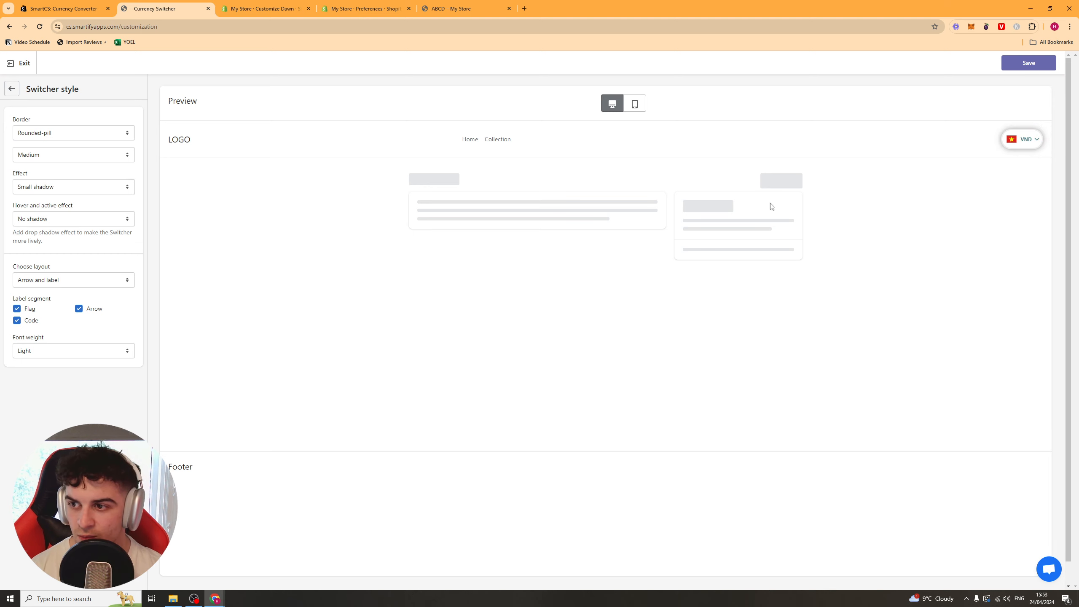
- Try the Only flag layout, and set the switcher's layout to Only label
click(59, 281)
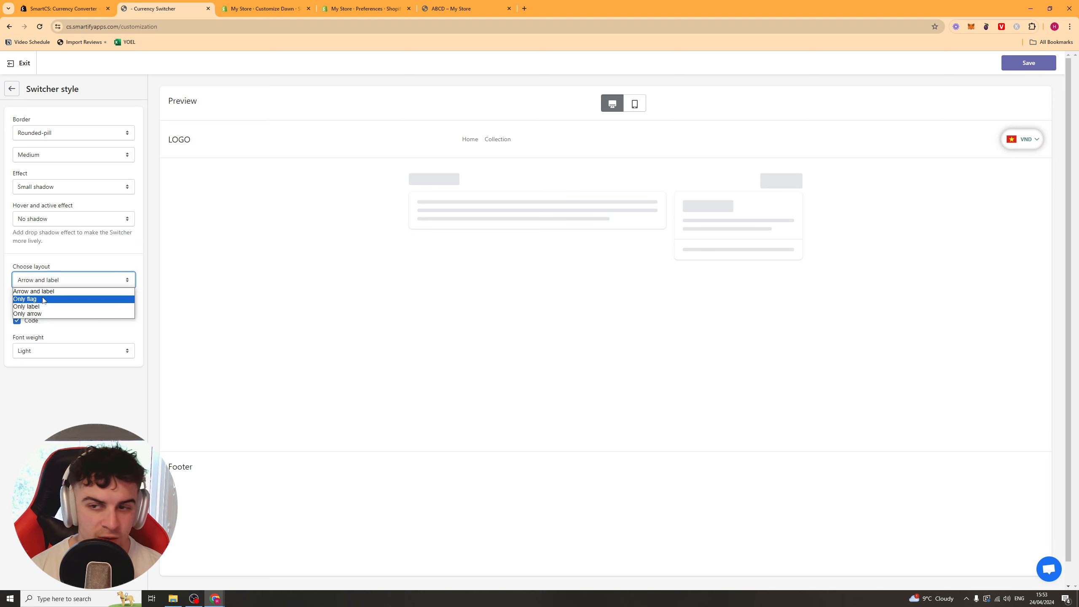
click(44, 298)
click(69, 281)
click(61, 306)
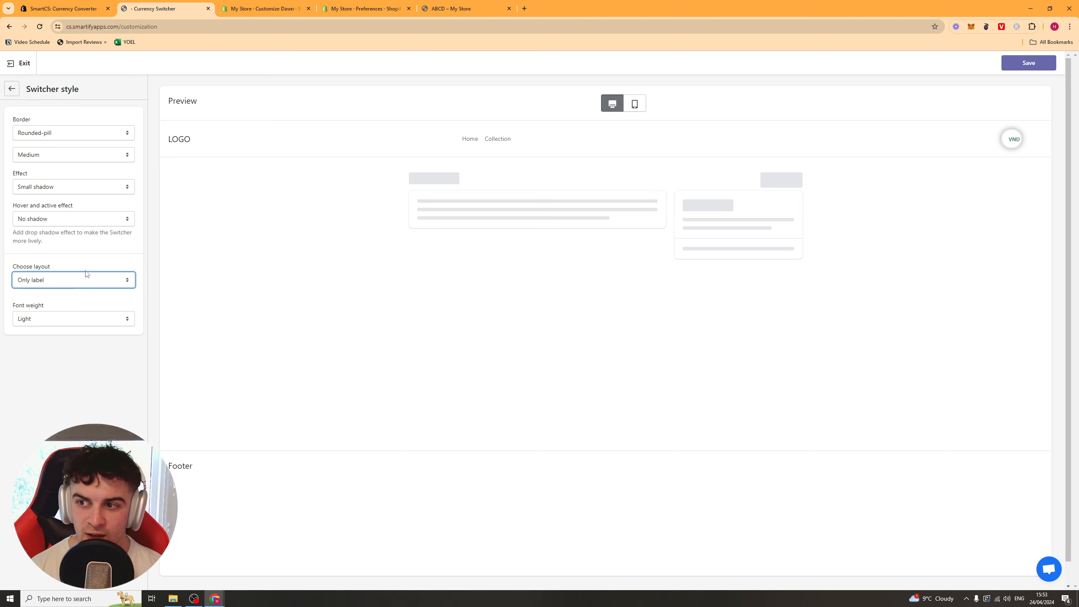
- Try the Only arrow layout in the preview, and set the switcher's layout to Arrow and label
click(81, 282)
click(55, 313)
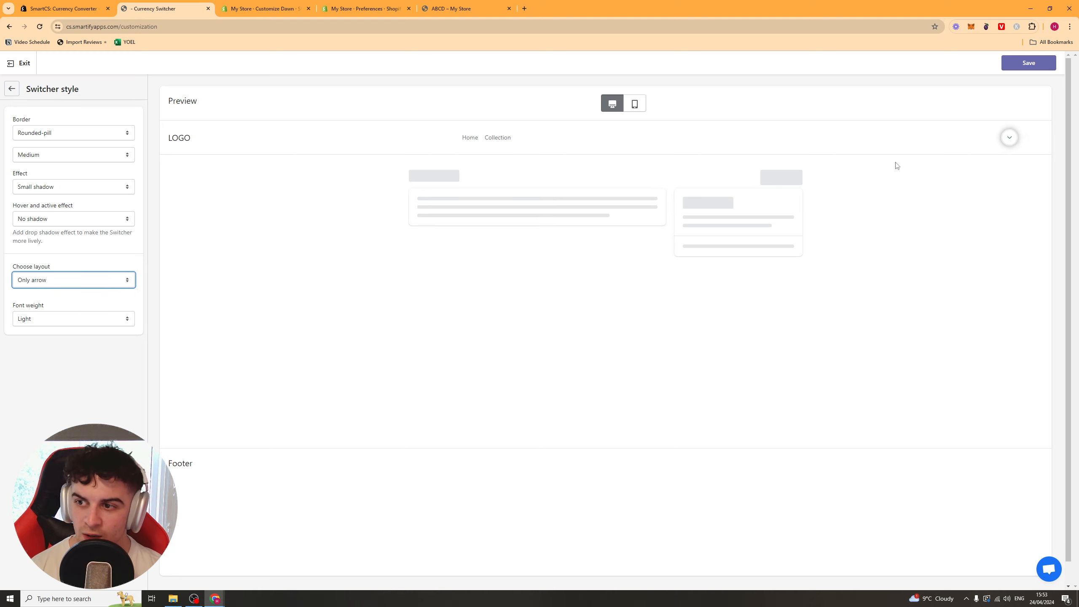
click(1010, 137)
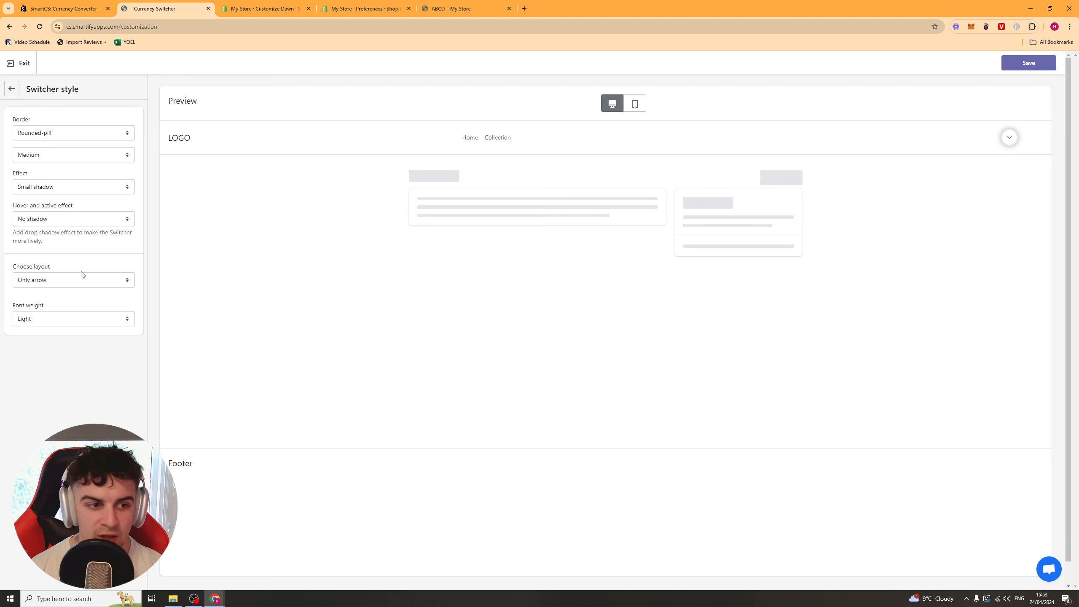
click(41, 280)
click(34, 292)
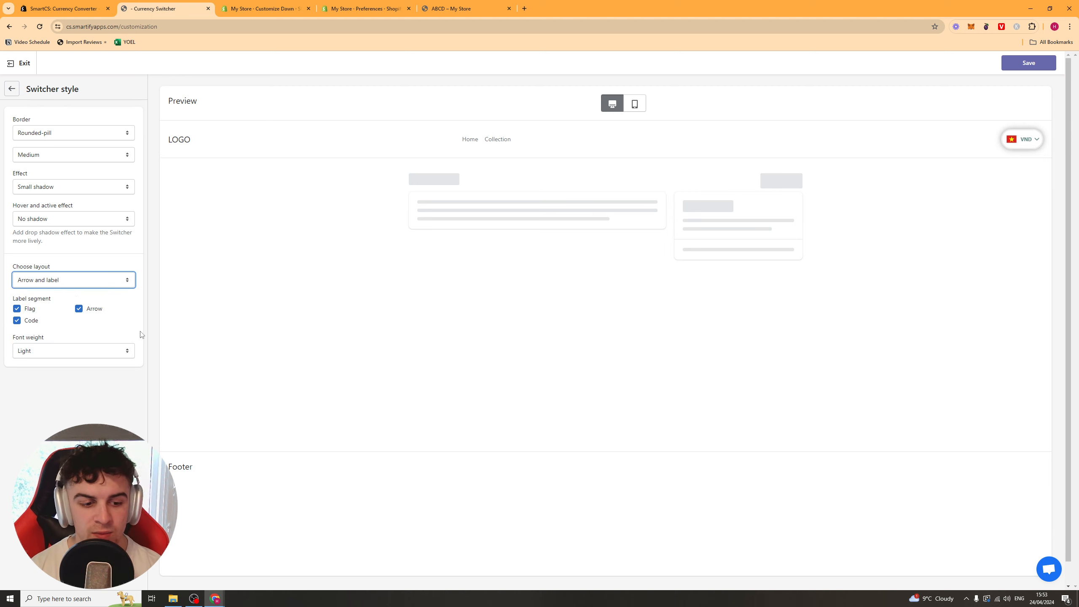
- Try hiding the Flag, Arrow and Code label segments one by one, and restore each of them
double_click(27, 308)
double_click(91, 309)
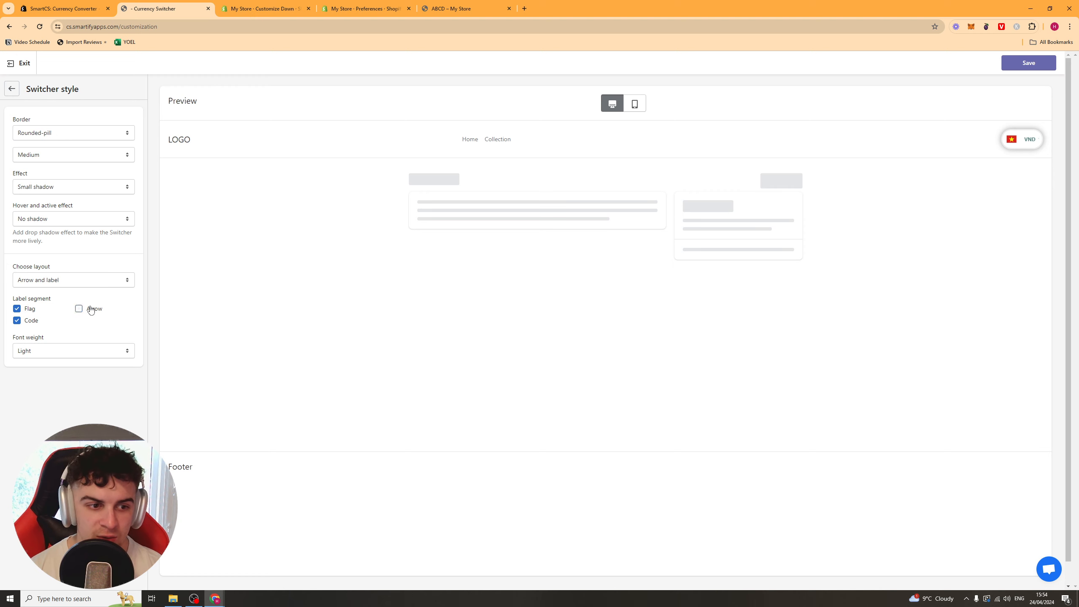
click(20, 322)
click(21, 322)
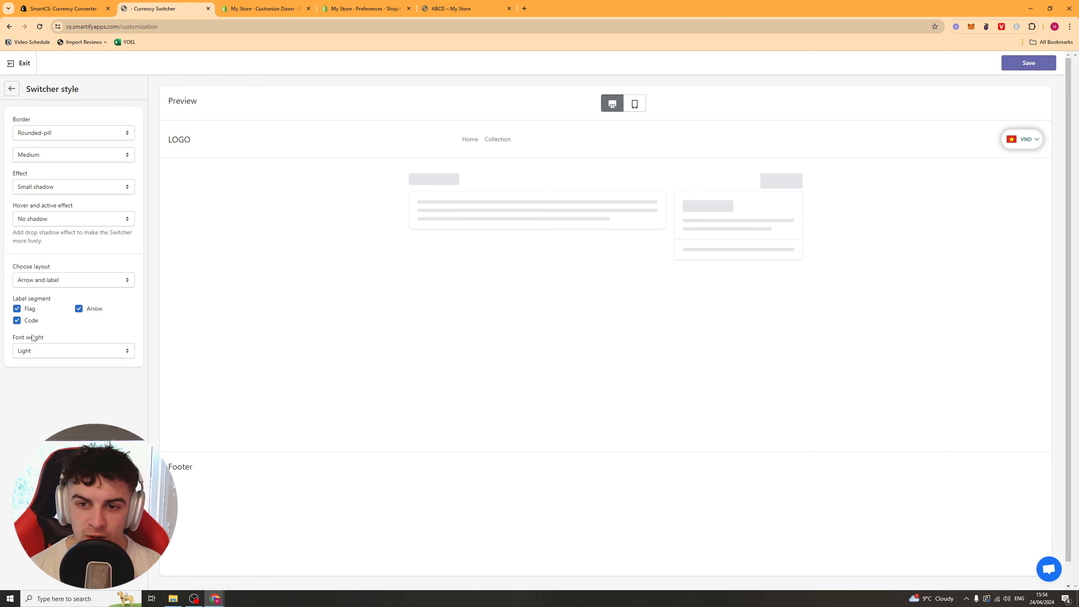
- Try the Regular font weight, set the switcher's font weight to Bold, and show the mobile preview
click(54, 357)
click(46, 369)
click(62, 352)
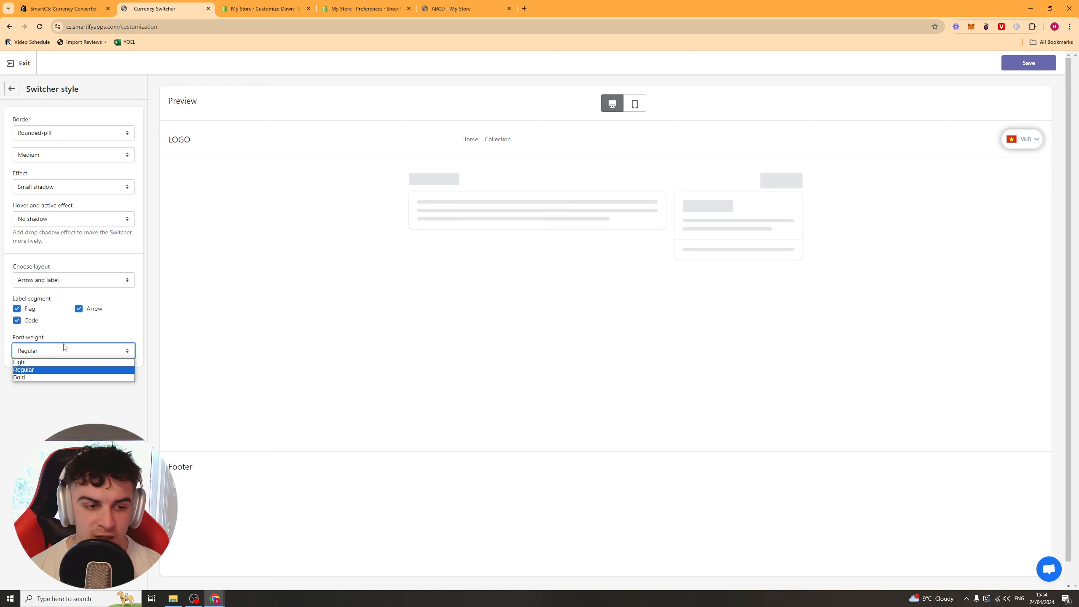
click(43, 377)
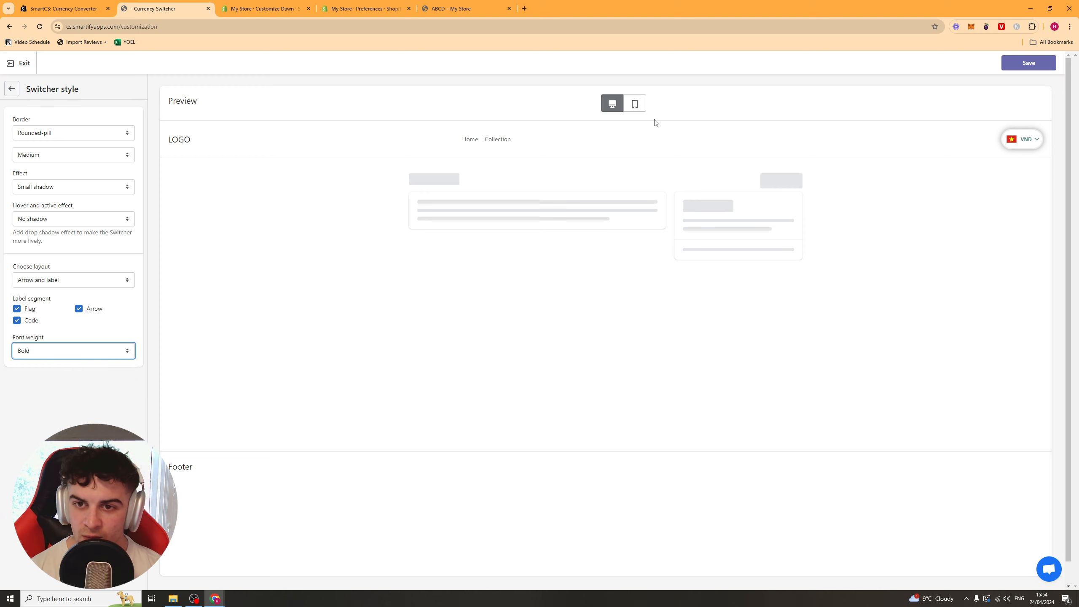
click(634, 111)
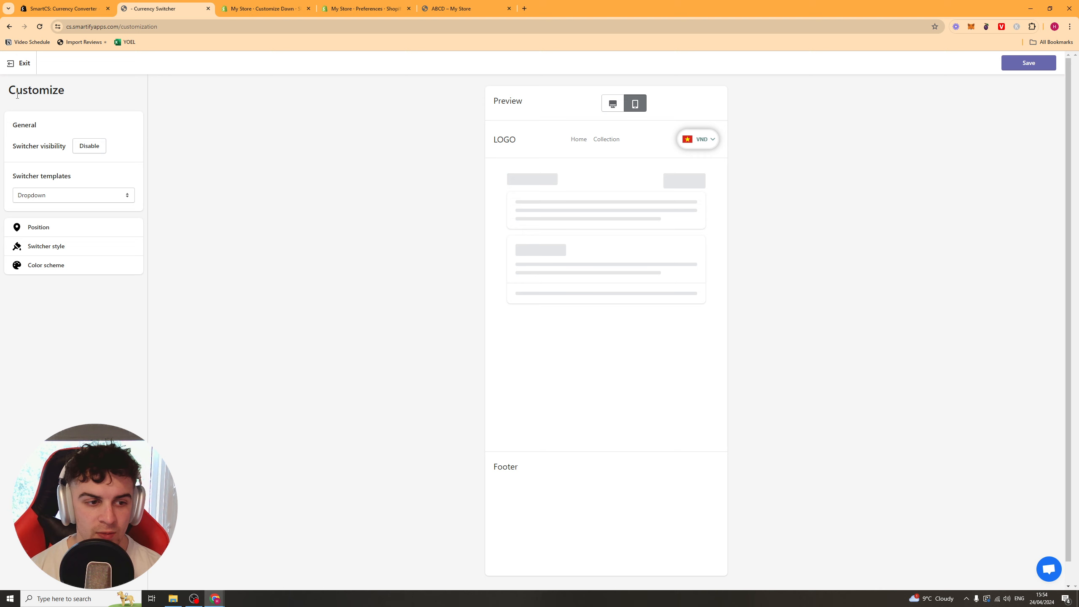
- Enable the hover state in the color scheme, and check the expanded currency list in the mobile and desktop previews
click(62, 263)
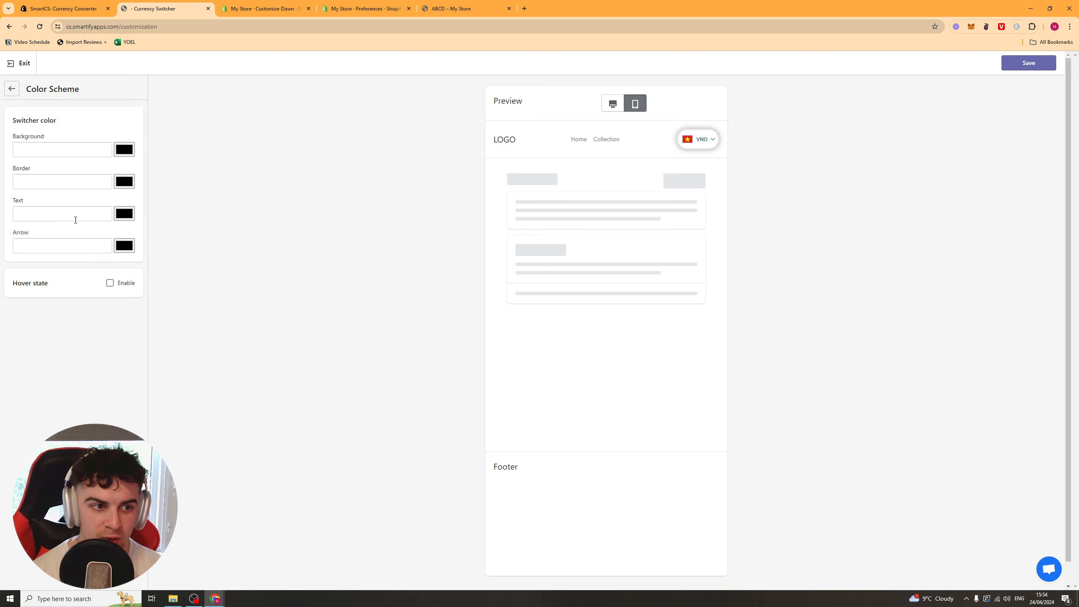
click(62, 252)
click(110, 283)
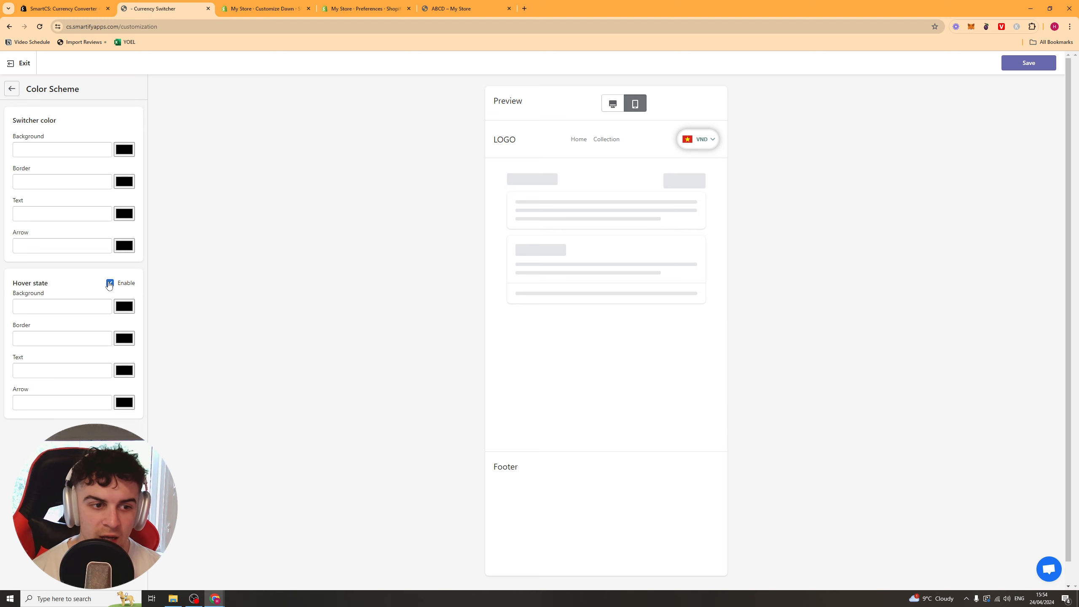
click(701, 140)
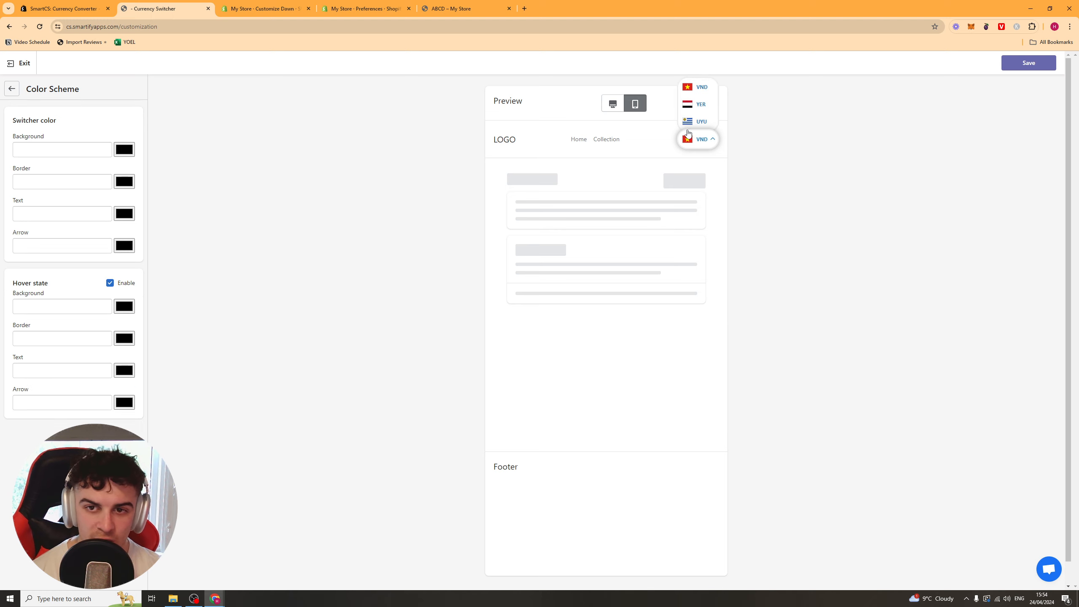
click(615, 110)
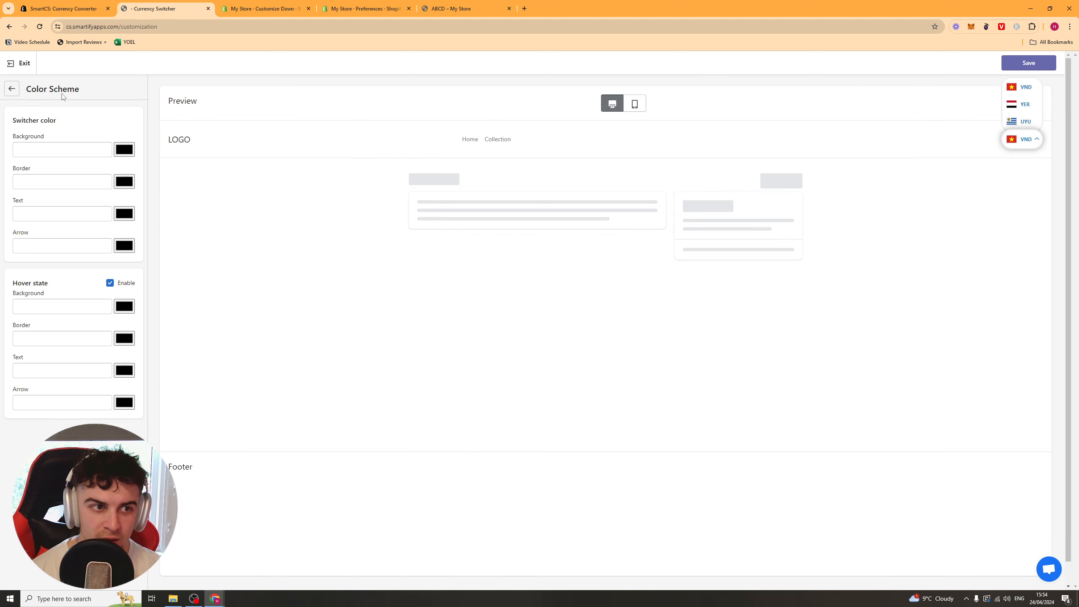
- Save the switcher customization, leave the editor, and publish the switcher currency settings to the shop
click(12, 89)
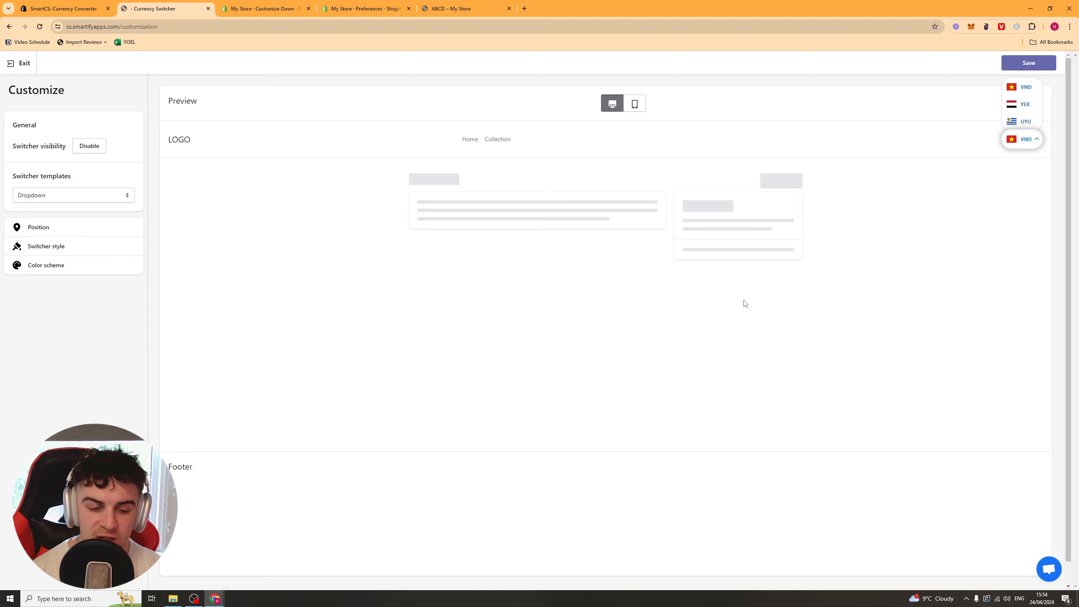
click(1036, 67)
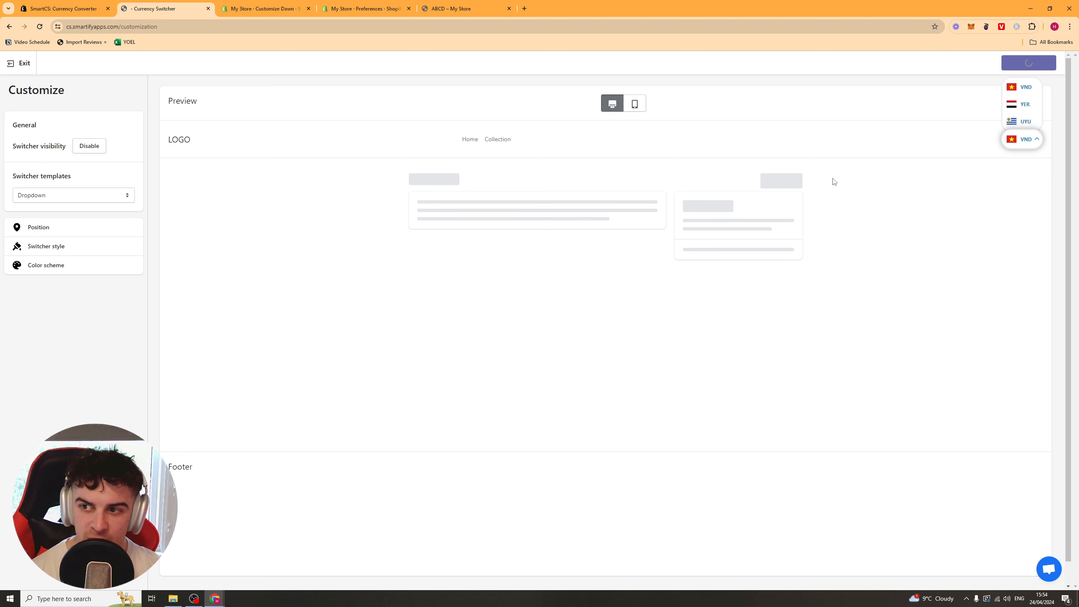
click(18, 63)
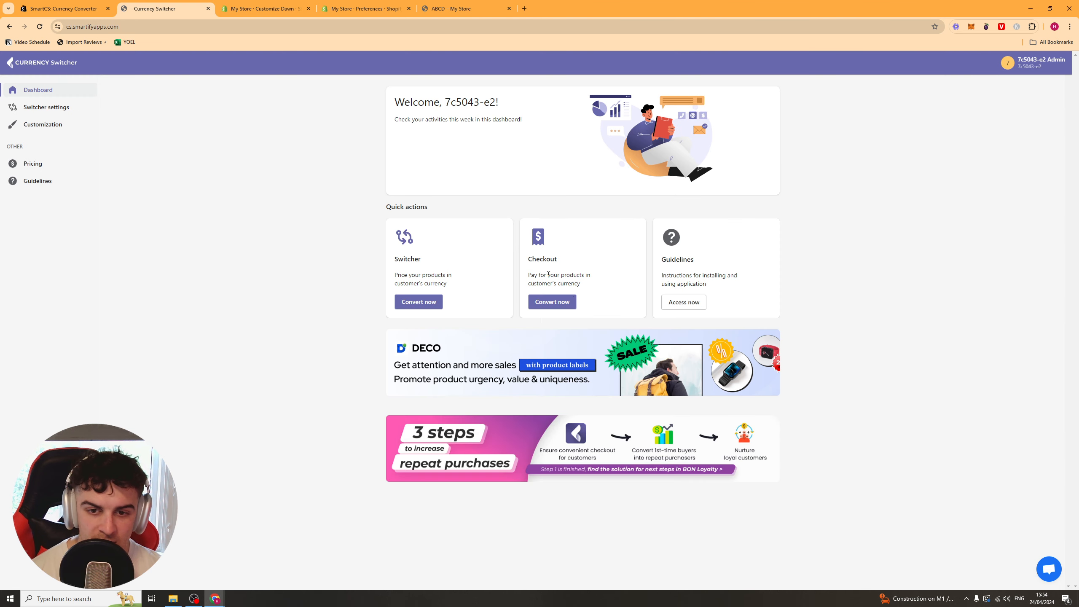
click(548, 304)
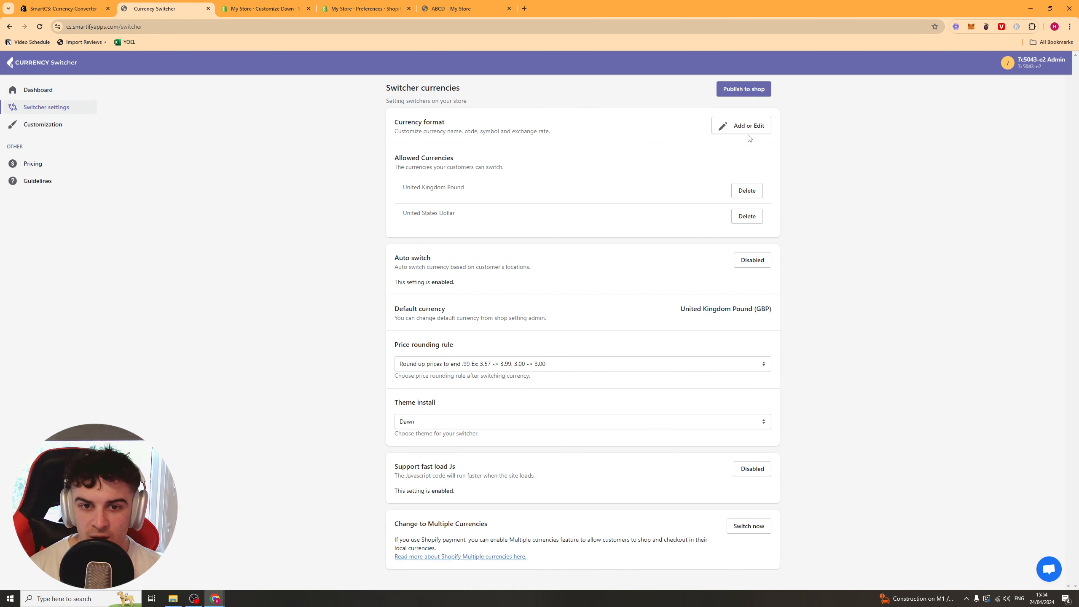
click(747, 89)
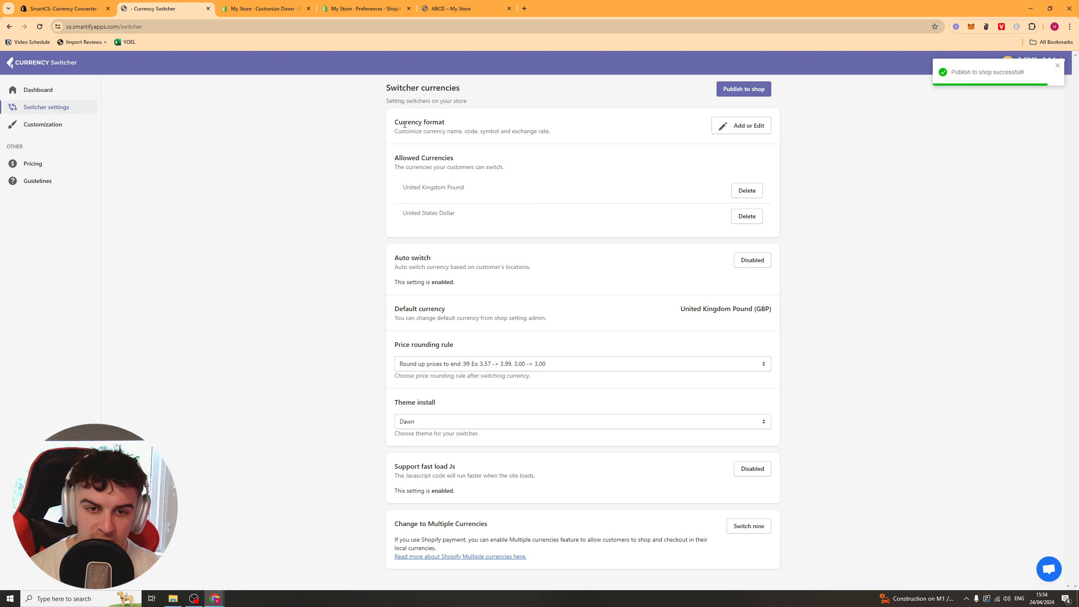
- Reload the ABCD product page on the storefront to check for the currency switcher, and close the page
click(451, 8)
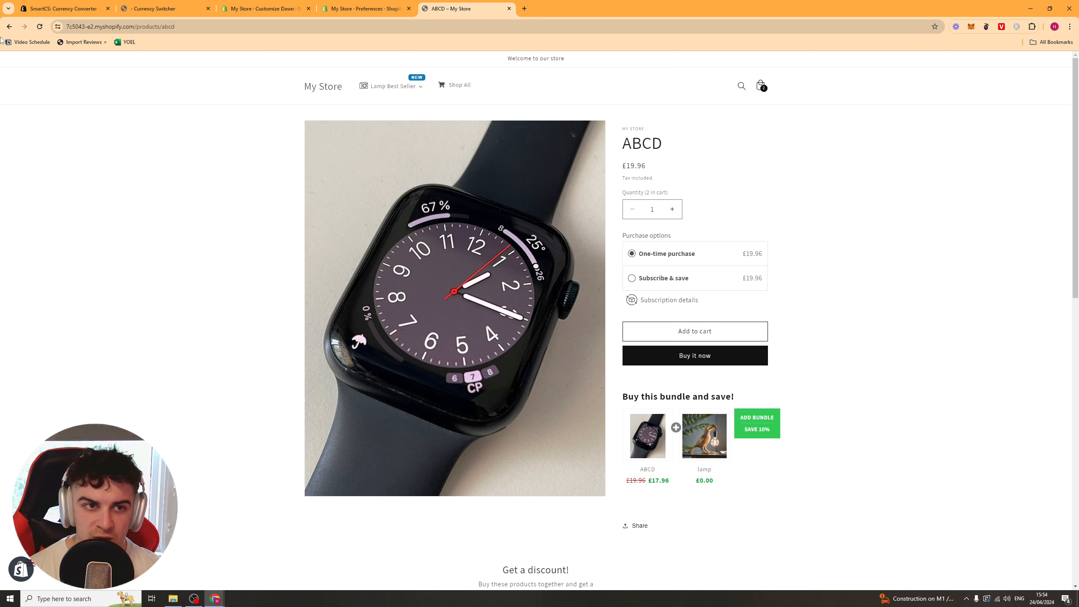
click(39, 26)
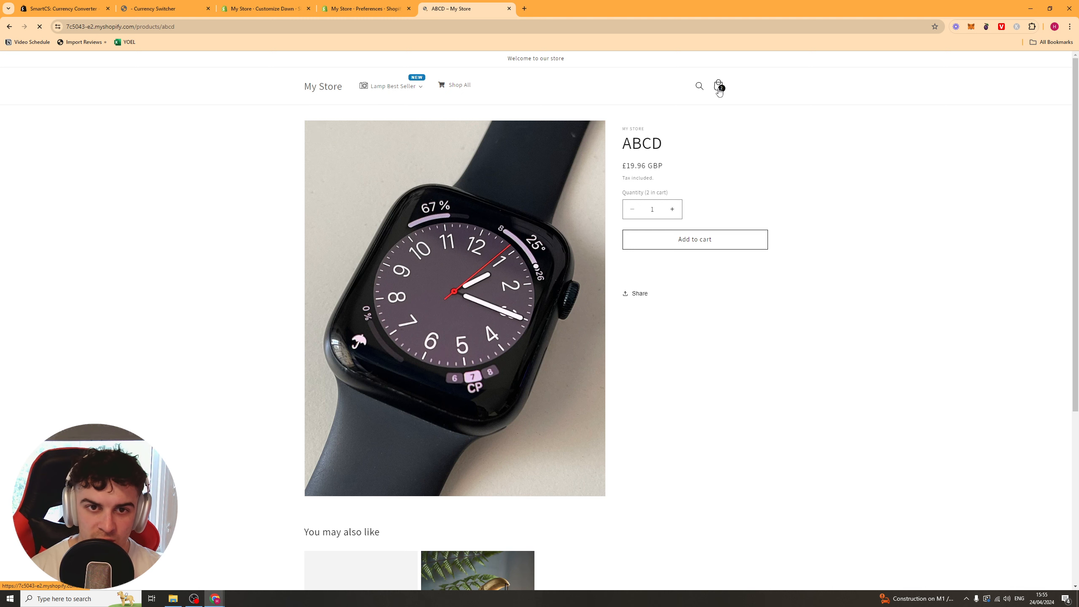
key(ctrl+w)
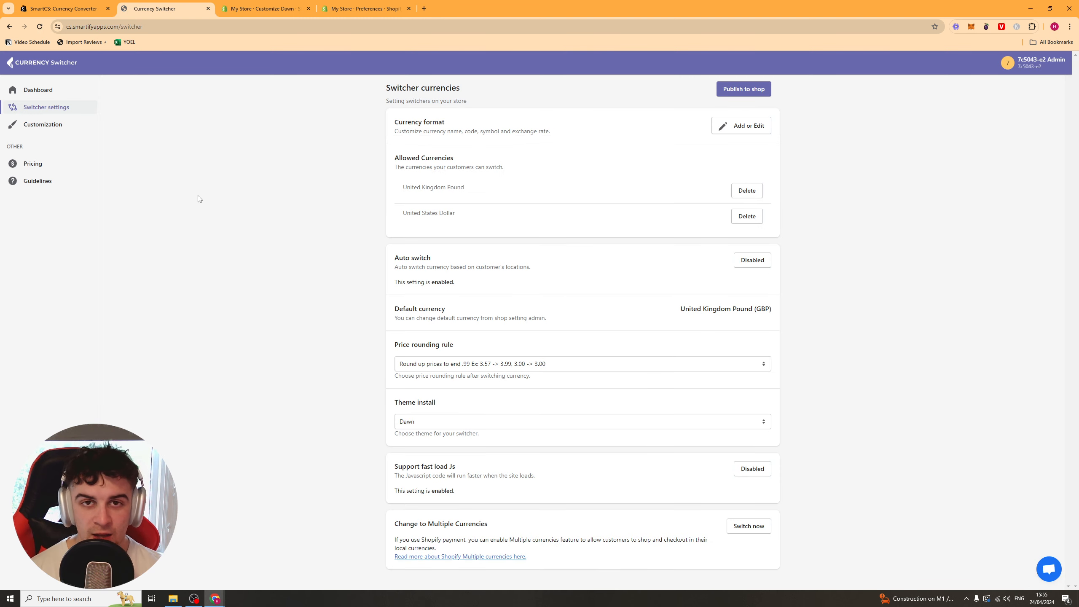